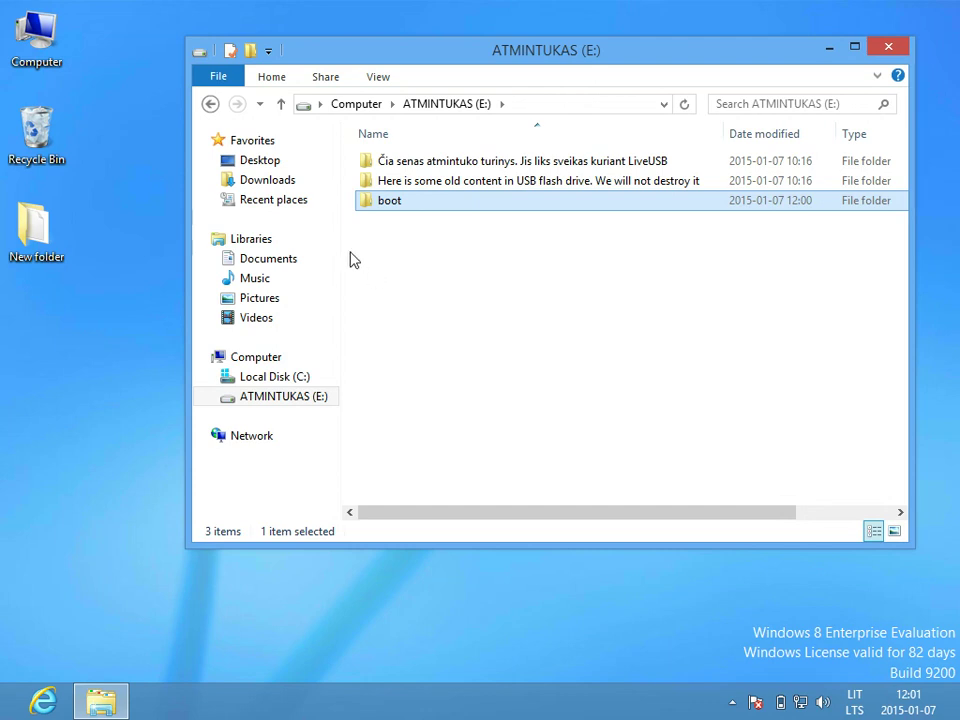
# Move the openSUSE-13.2-KDE-Live-x86_64 disc image from Downloads into the boot folder on the ATMINTUKAS (E:) drive.
pyautogui.click(287, 184)
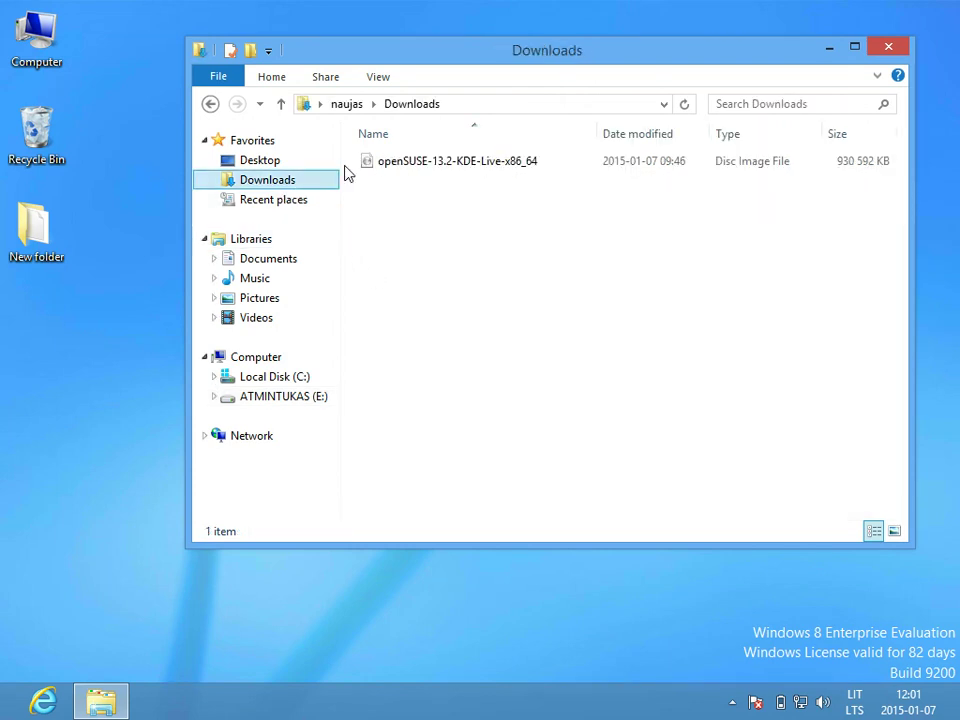
pyautogui.click(428, 162)
pyautogui.rightClick(430, 164)
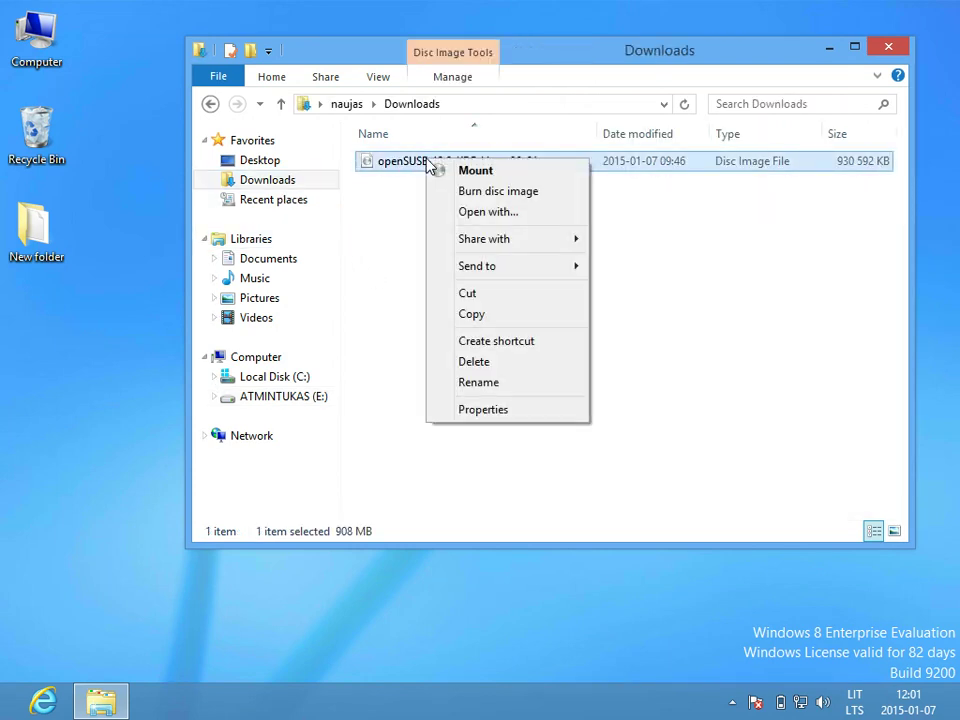
pyautogui.click(491, 298)
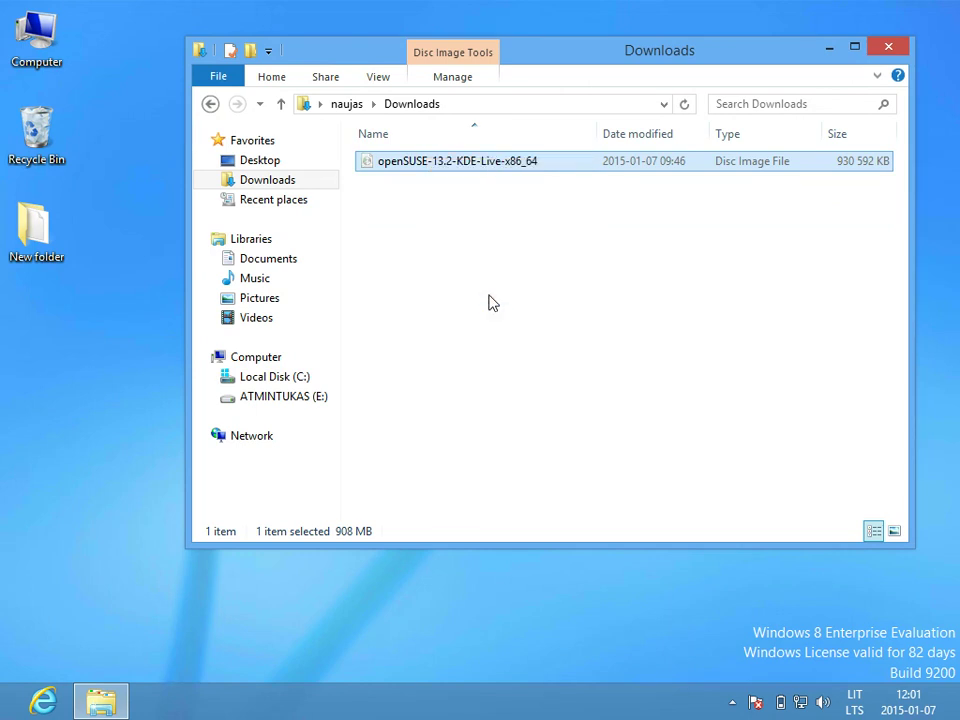
pyautogui.click(333, 400)
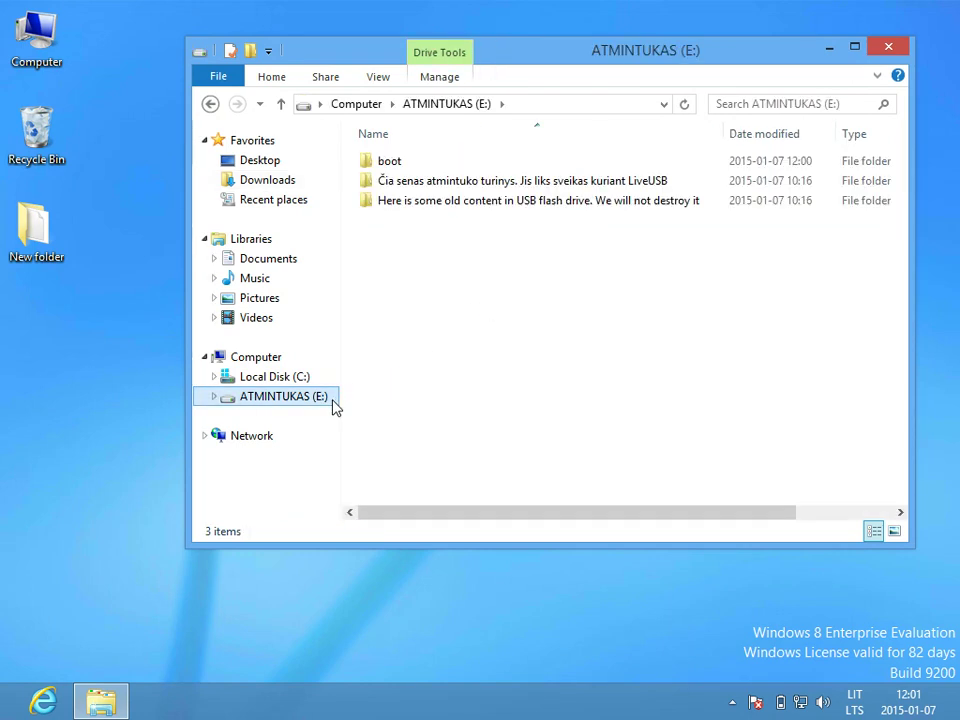
pyautogui.doubleClick(410, 163)
pyautogui.rightClick(408, 167)
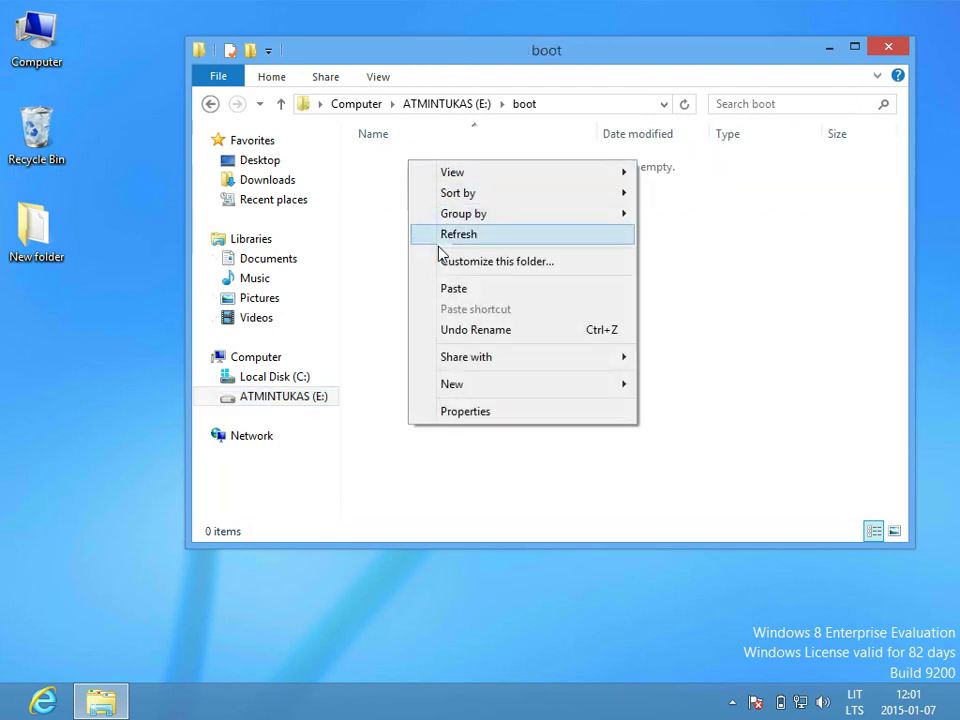
pyautogui.click(455, 289)
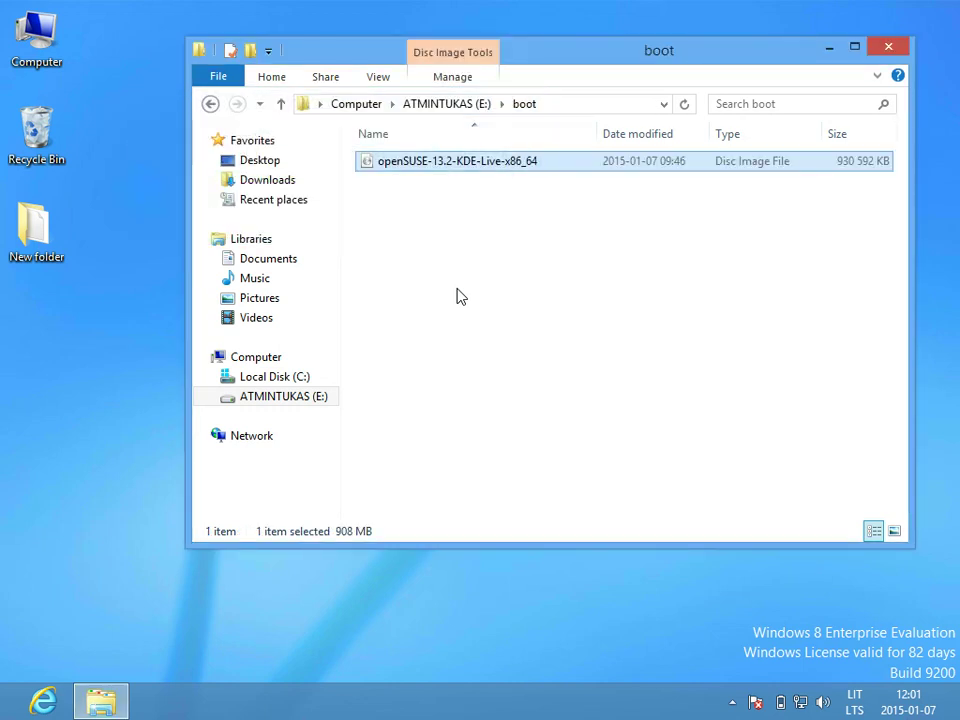
pyautogui.rightClick(443, 166)
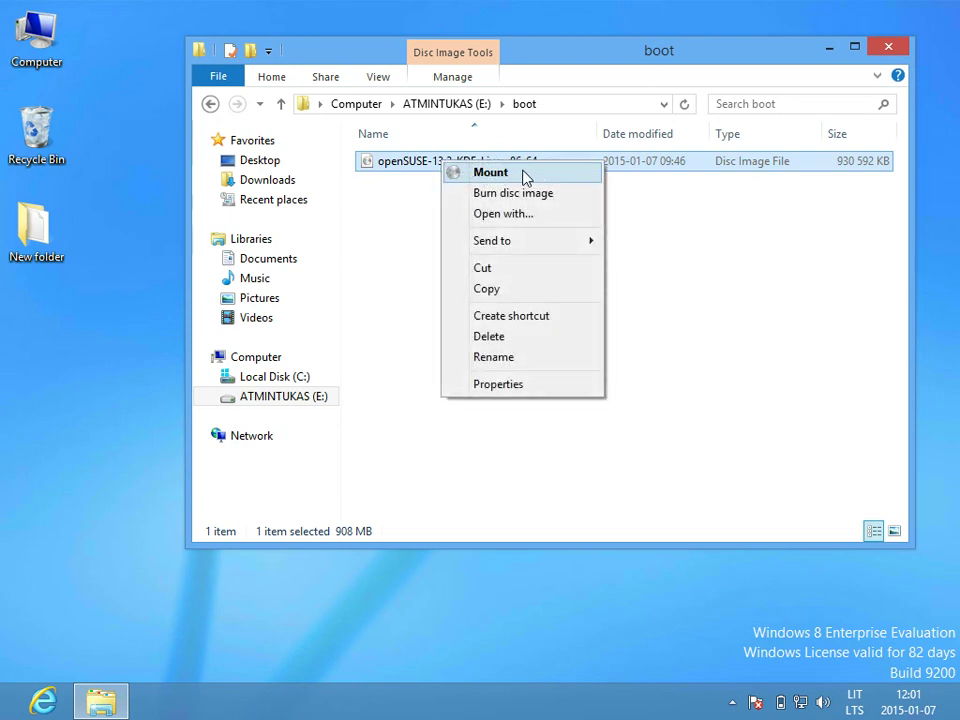
pyautogui.click(413, 202)
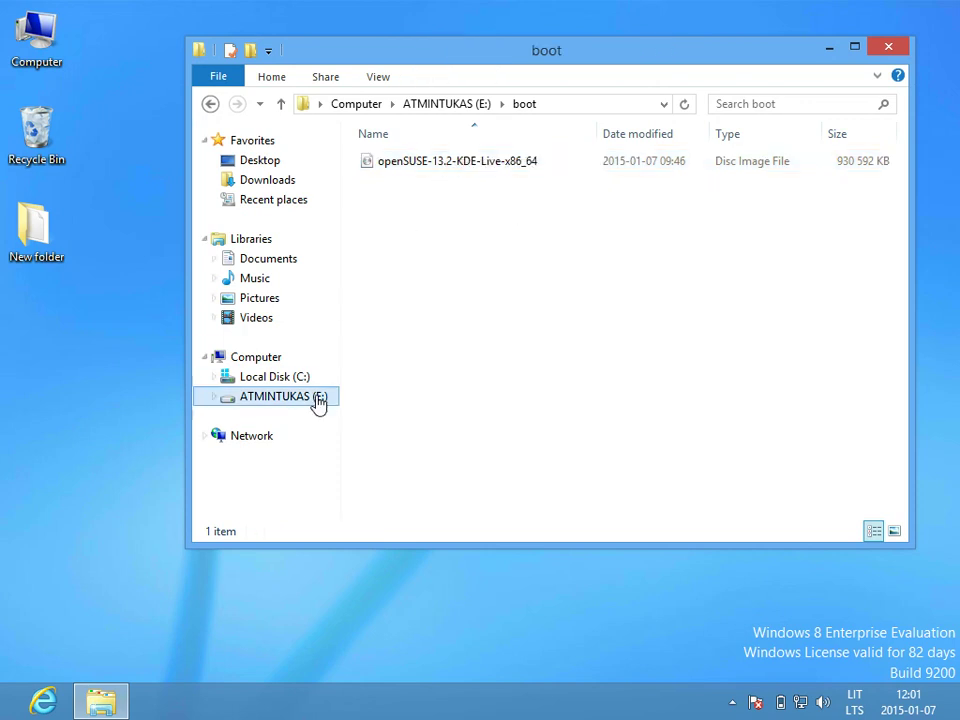
# Switch to Internet Explorer, search the web for "pismo file mount audit package" and open Pismo Technic's download page.
pyautogui.click(44, 702)
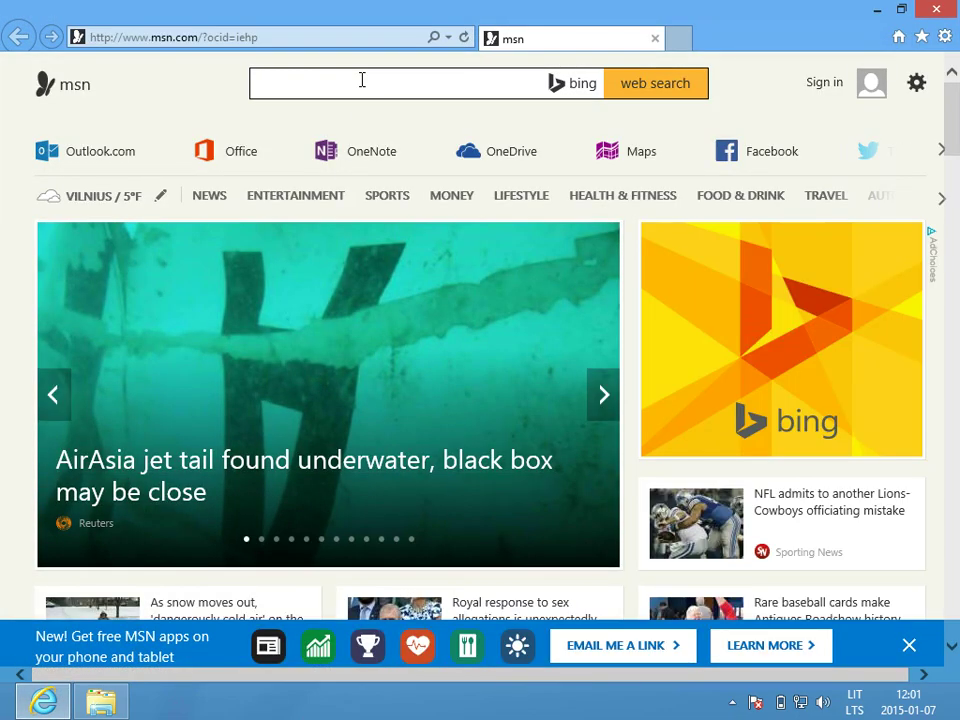
pyautogui.click(359, 84)
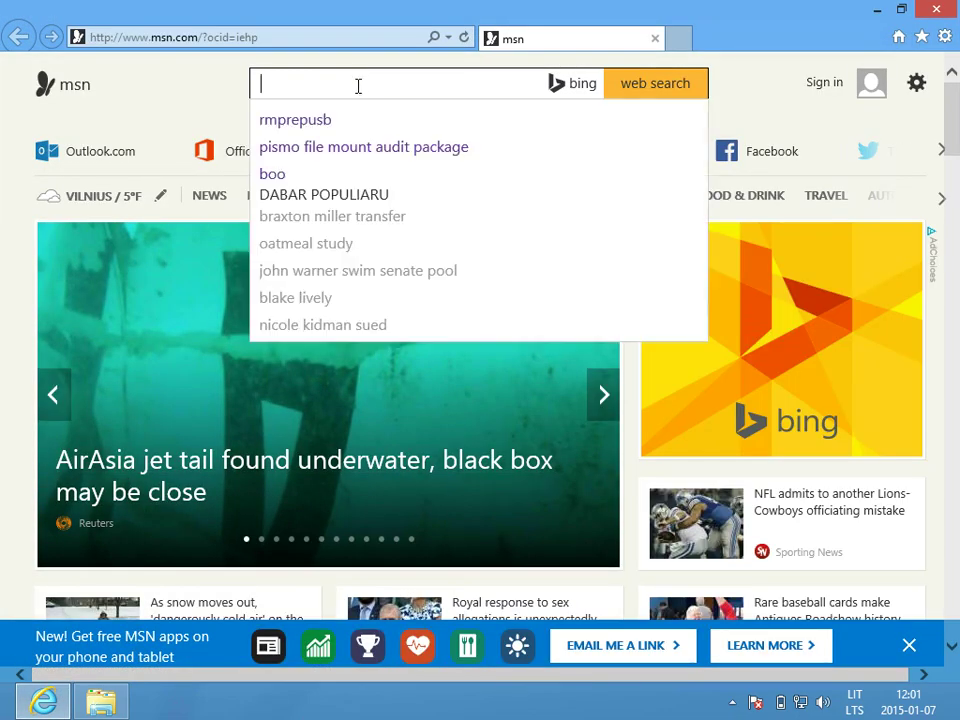
pyautogui.click(376, 155)
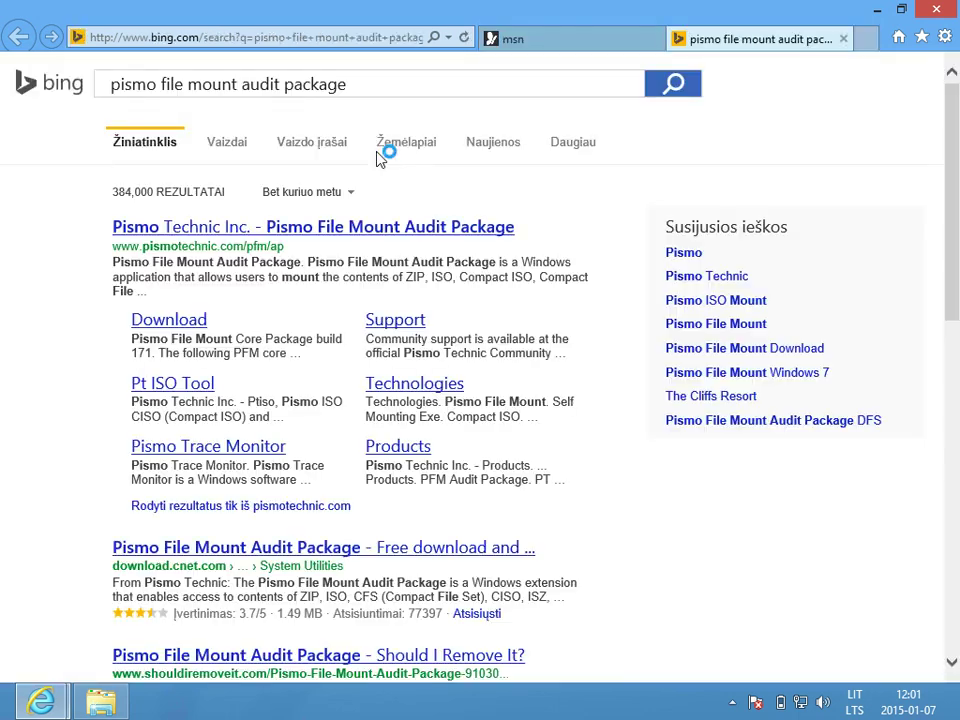
pyautogui.click(151, 321)
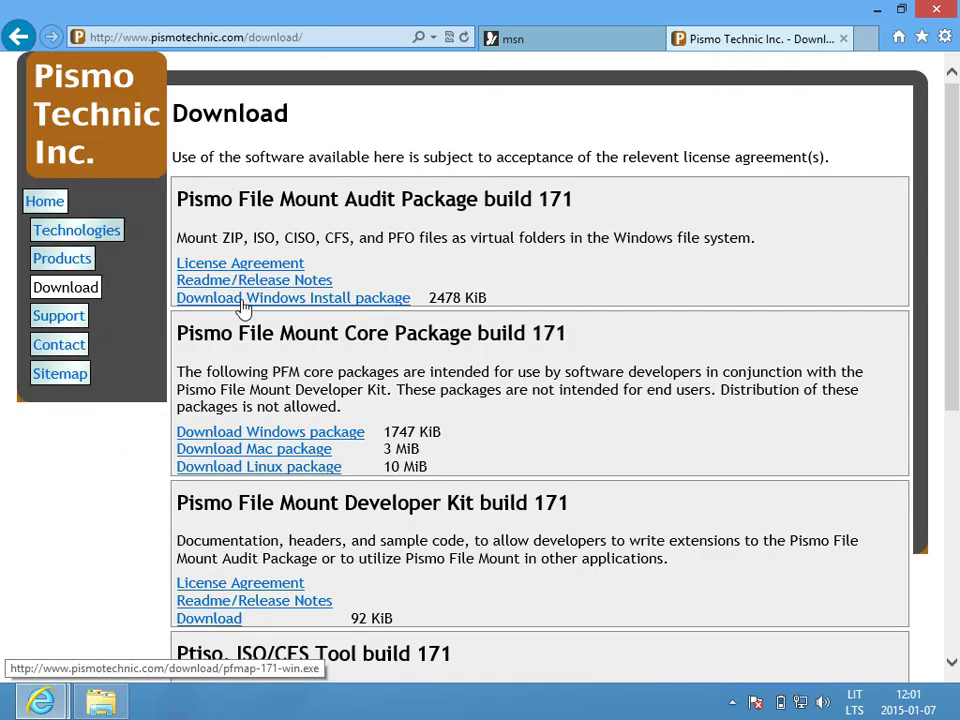
# Download and run the Windows install package of Pismo File Mount Audit Package build 171, completing its installation.
pyautogui.click(241, 304)
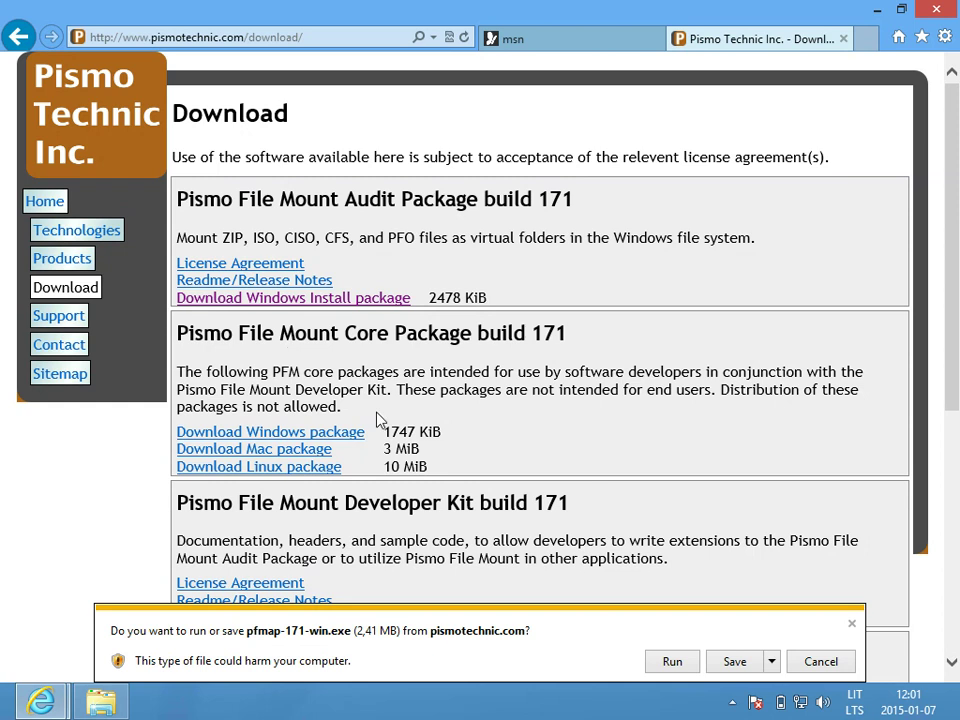
pyautogui.click(674, 662)
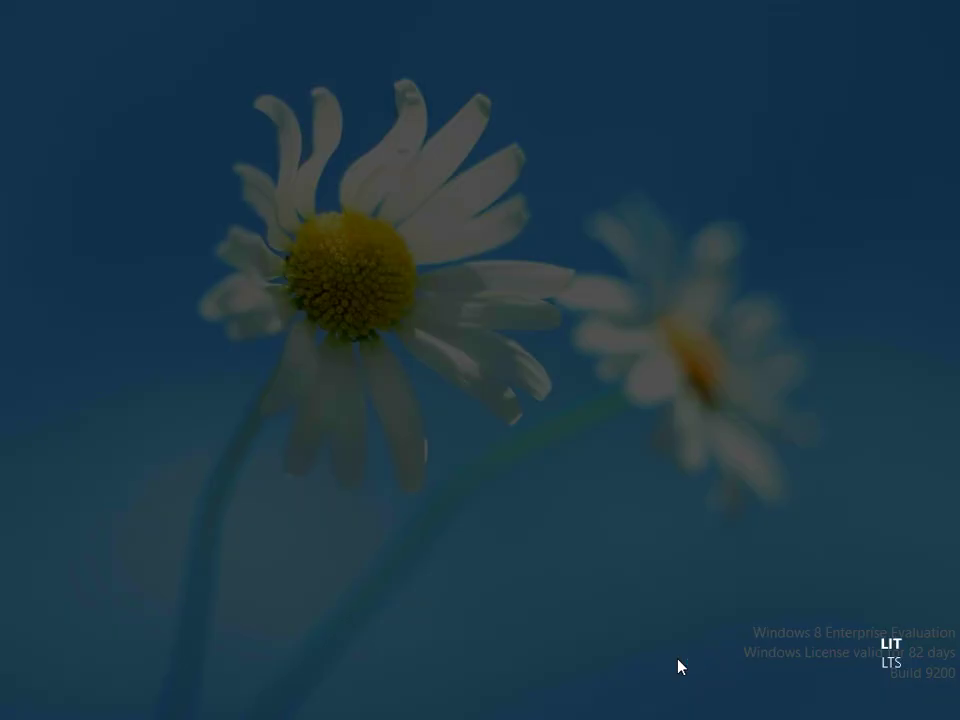
pyautogui.click(560, 392)
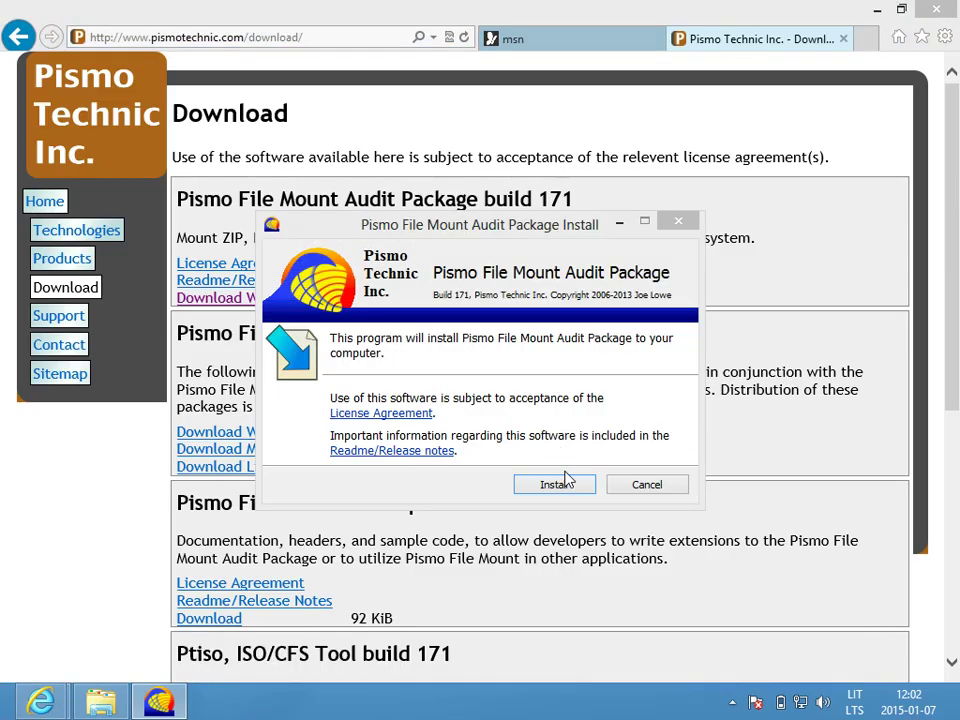
pyautogui.click(573, 487)
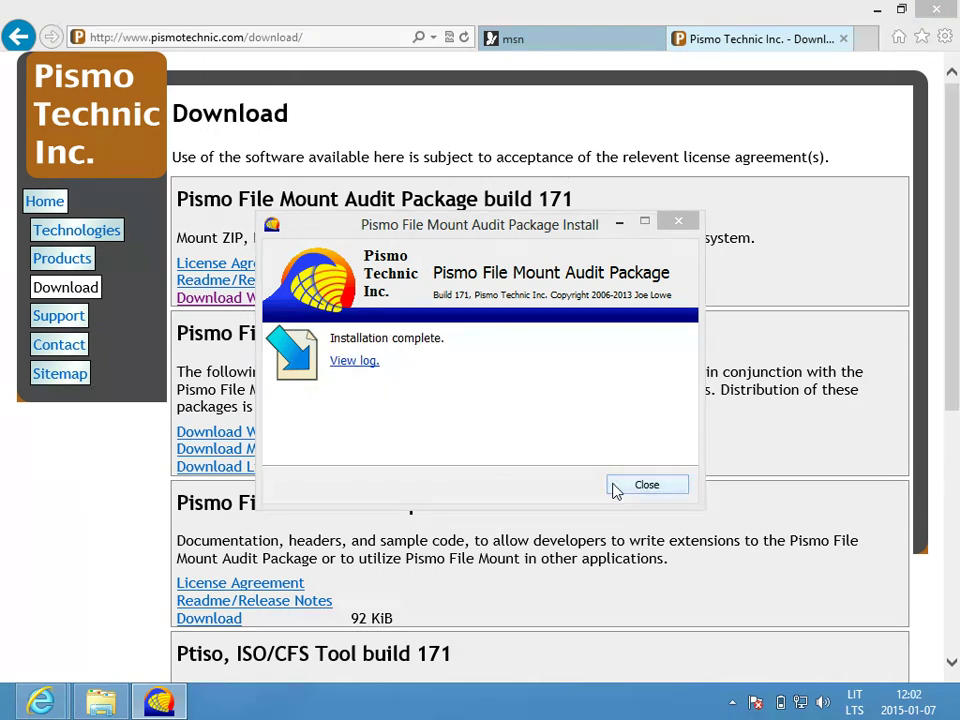
pyautogui.click(614, 488)
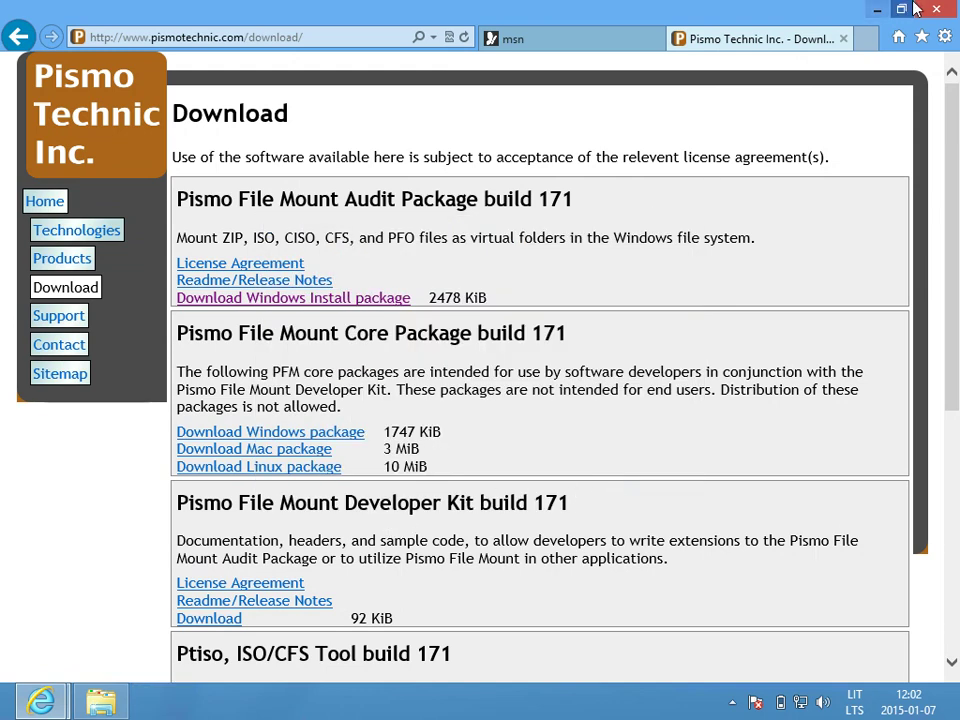
# Close the Pismo download page, return to the boot folder in File Explorer and quick mount the openSUSE disc image.
pyautogui.click(843, 39)
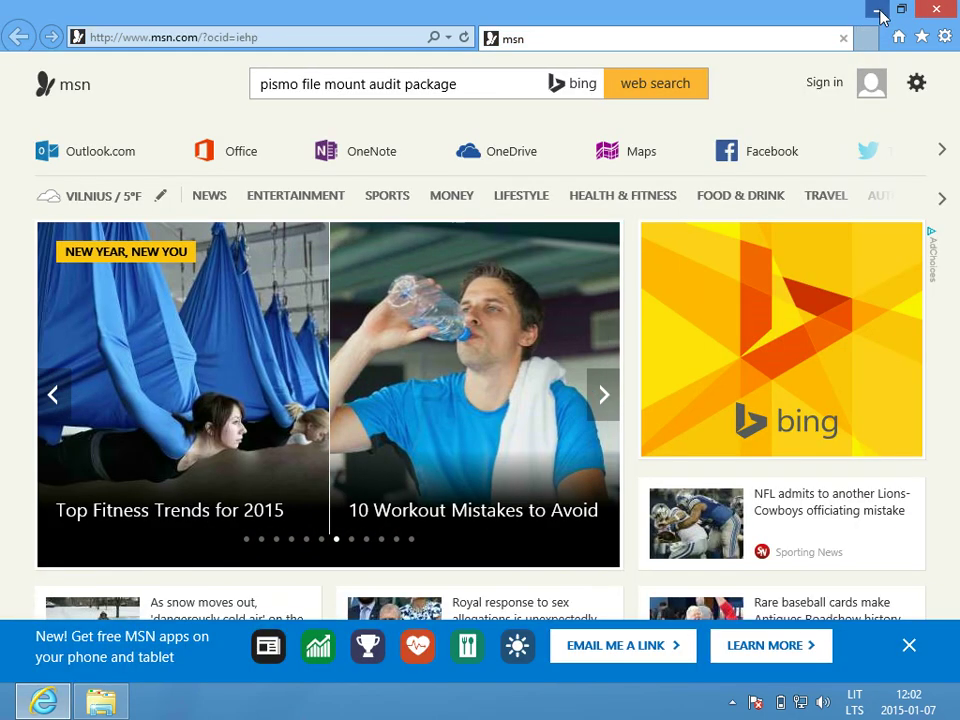
pyautogui.click(877, 10)
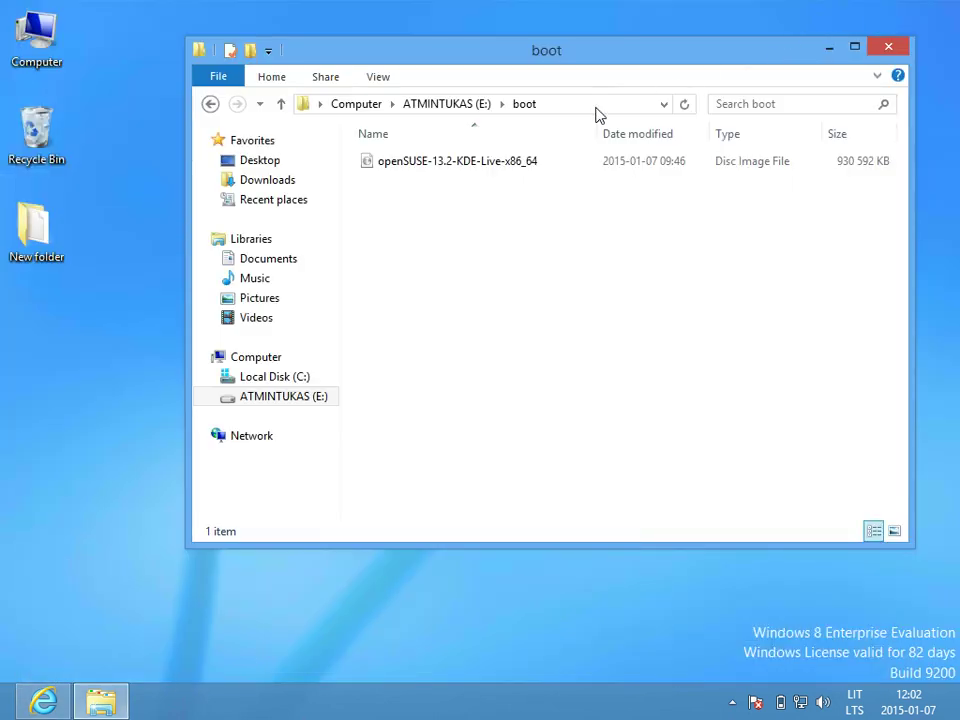
pyautogui.rightClick(505, 172)
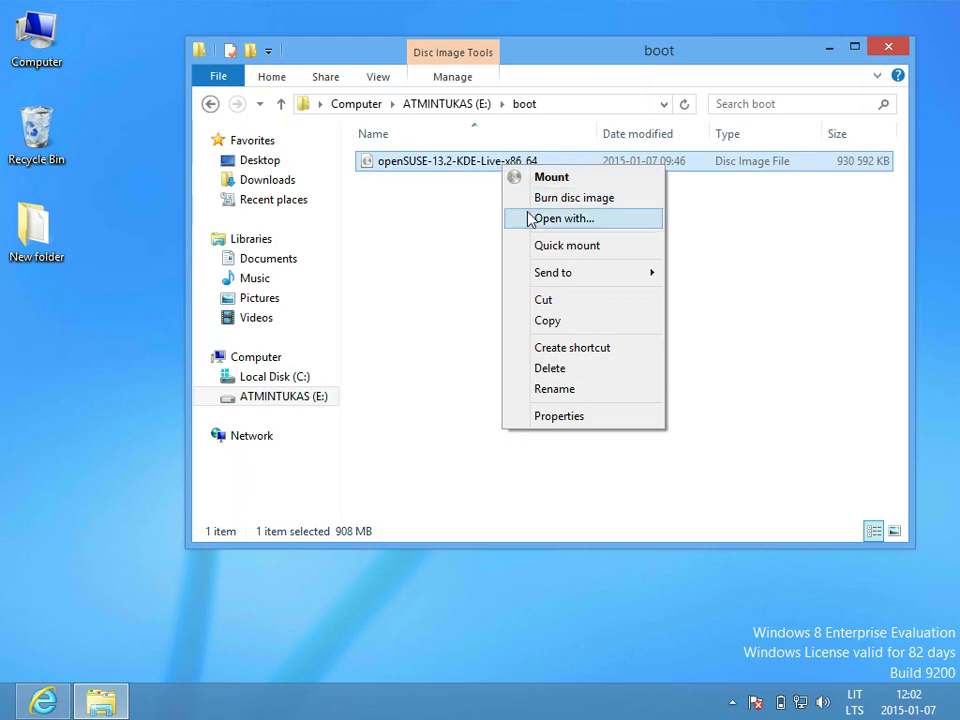
pyautogui.click(535, 247)
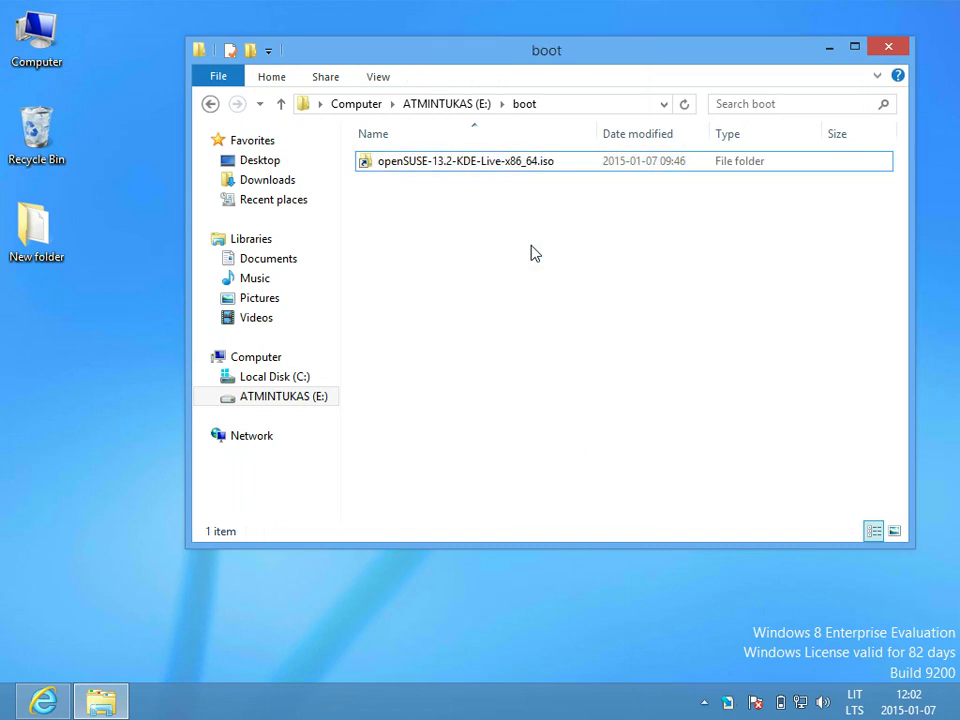
# Open the boot/x86_64/loader folder inside the mounted openSUSE-13.2-KDE-Live-x86_64.iso.
pyautogui.doubleClick(491, 170)
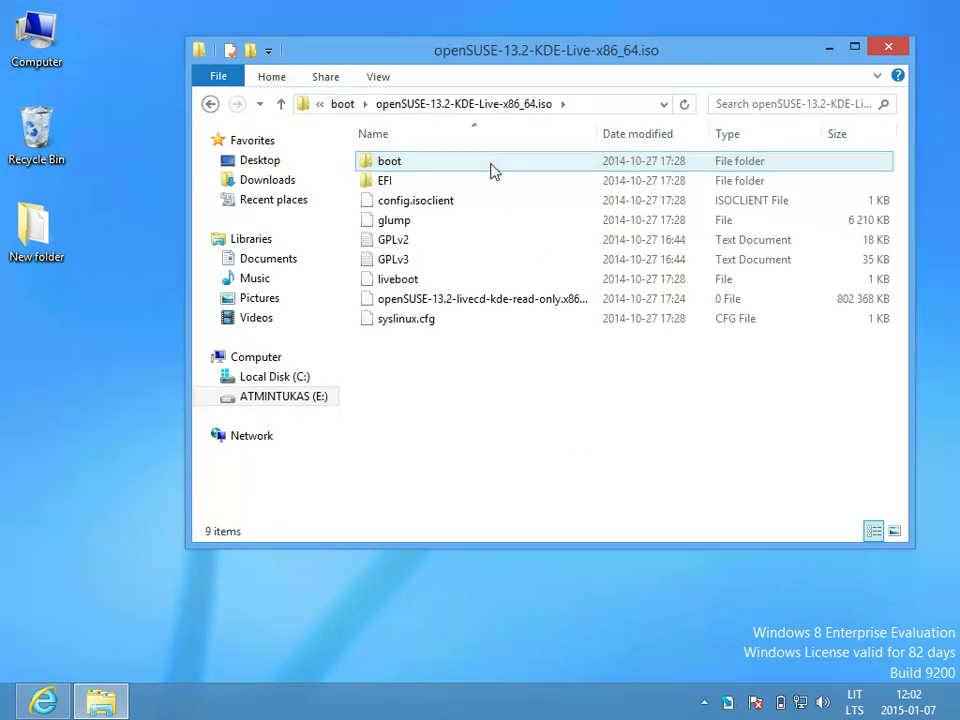
pyautogui.doubleClick(491, 166)
pyautogui.doubleClick(491, 182)
pyautogui.doubleClick(491, 170)
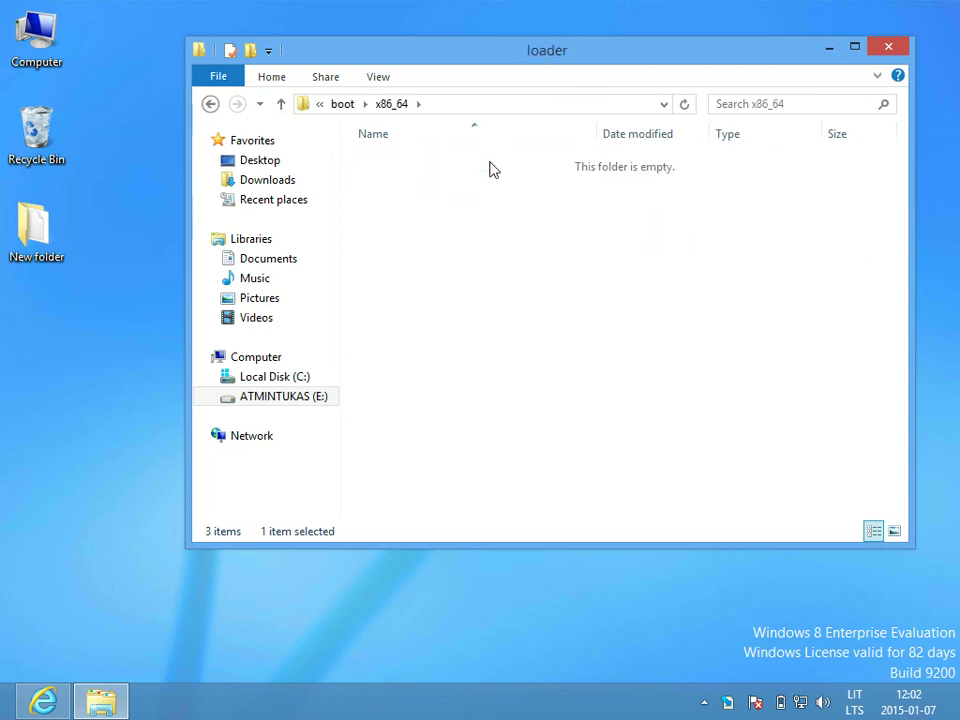
# Copy the initrd and linux files from the loader folder.
pyautogui.scroll(-2, 499, 256)
pyautogui.scroll(-10, 500, 260)
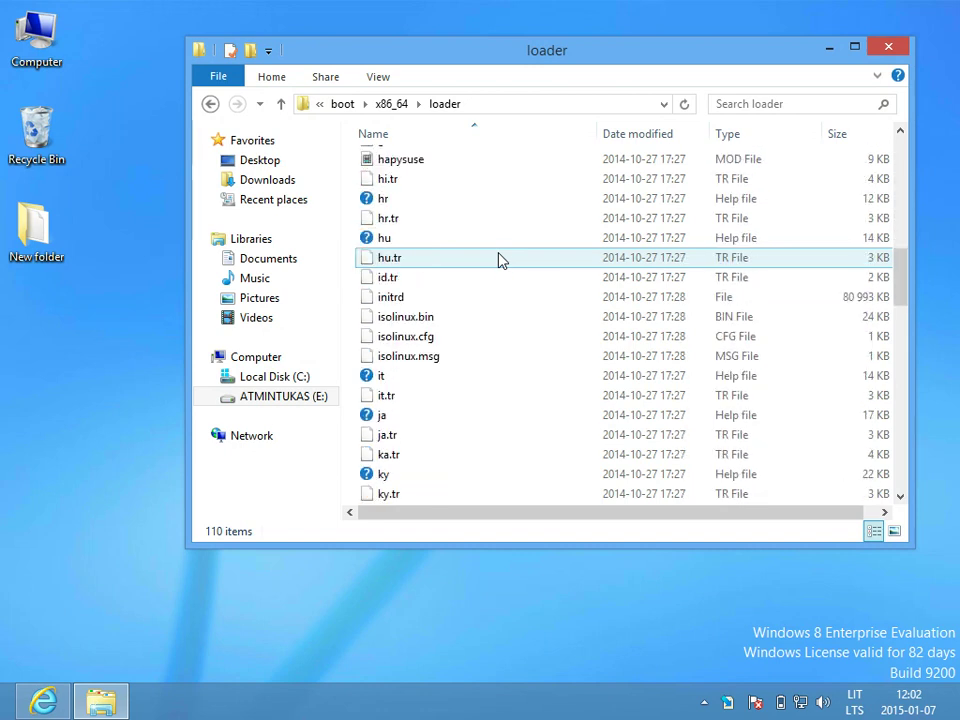
pyautogui.click(499, 297)
pyautogui.scroll(-3, 499, 298)
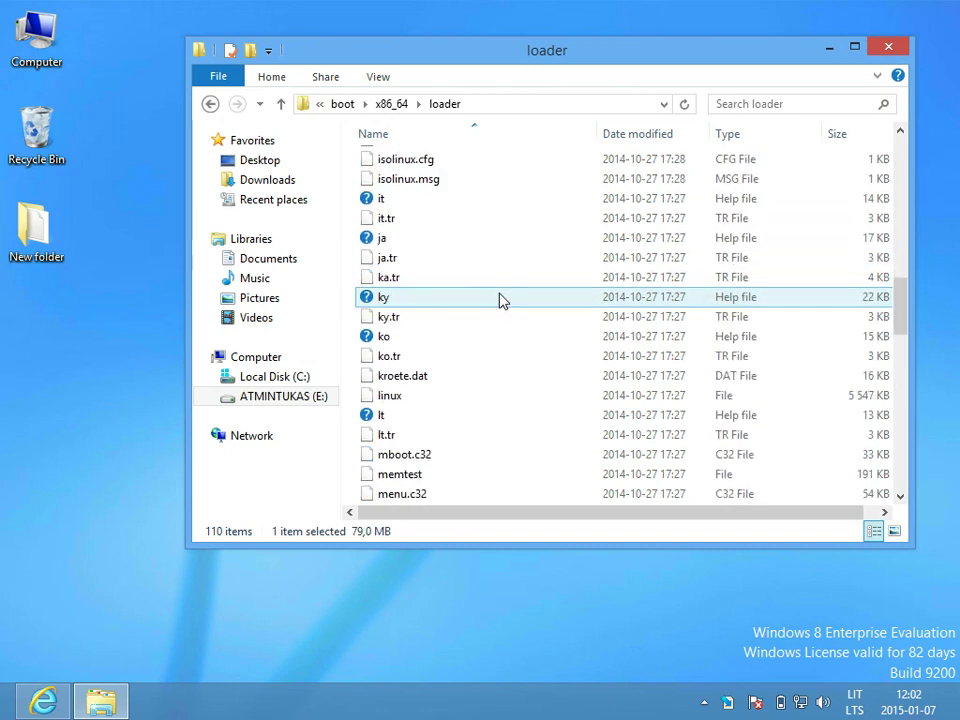
pyautogui.scroll(1, 499, 297)
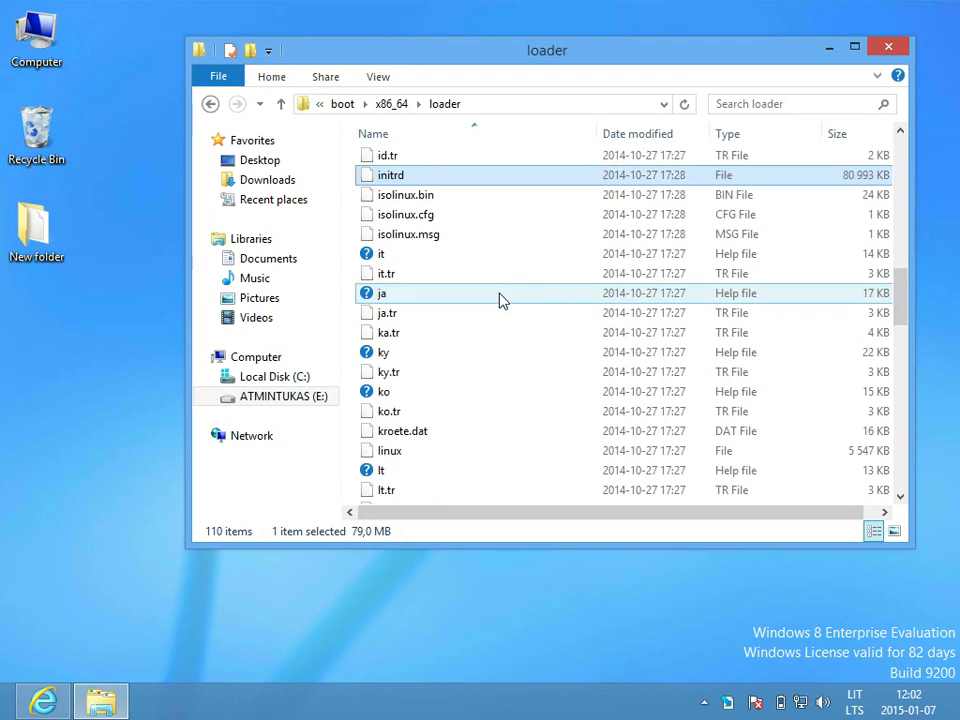
pyautogui.keyDown('ctrl'); pyautogui.click(501, 455); pyautogui.keyUp('ctrl')
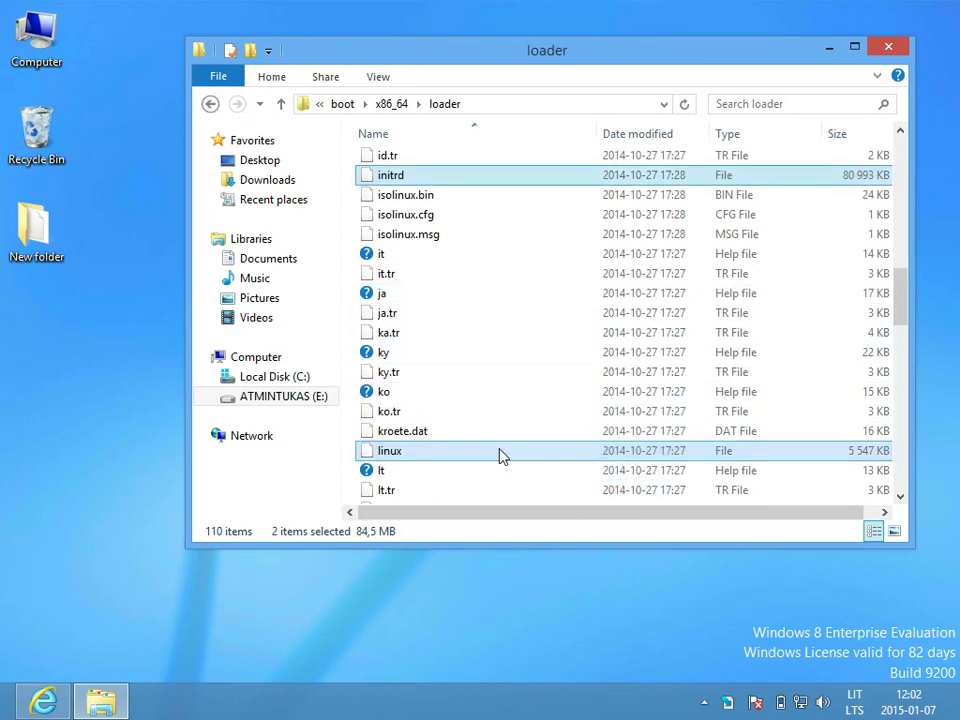
pyautogui.rightClick(501, 455)
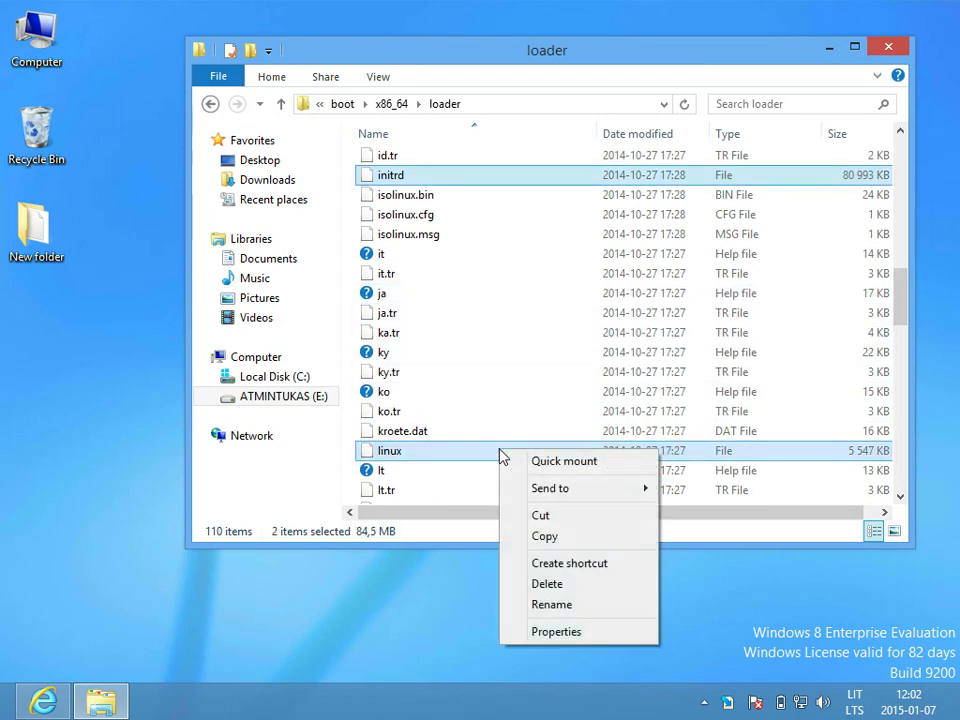
pyautogui.click(546, 536)
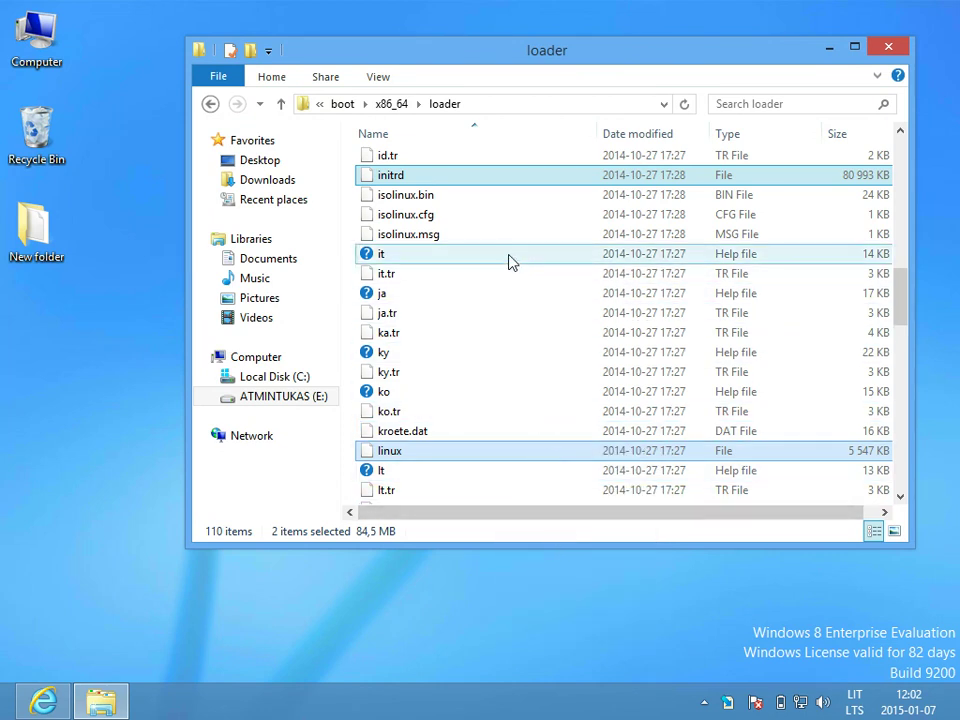
# Paste the copied initrd and linux files into the boot folder on the ATMINTUKAS (E:) drive.
pyautogui.click(343, 104)
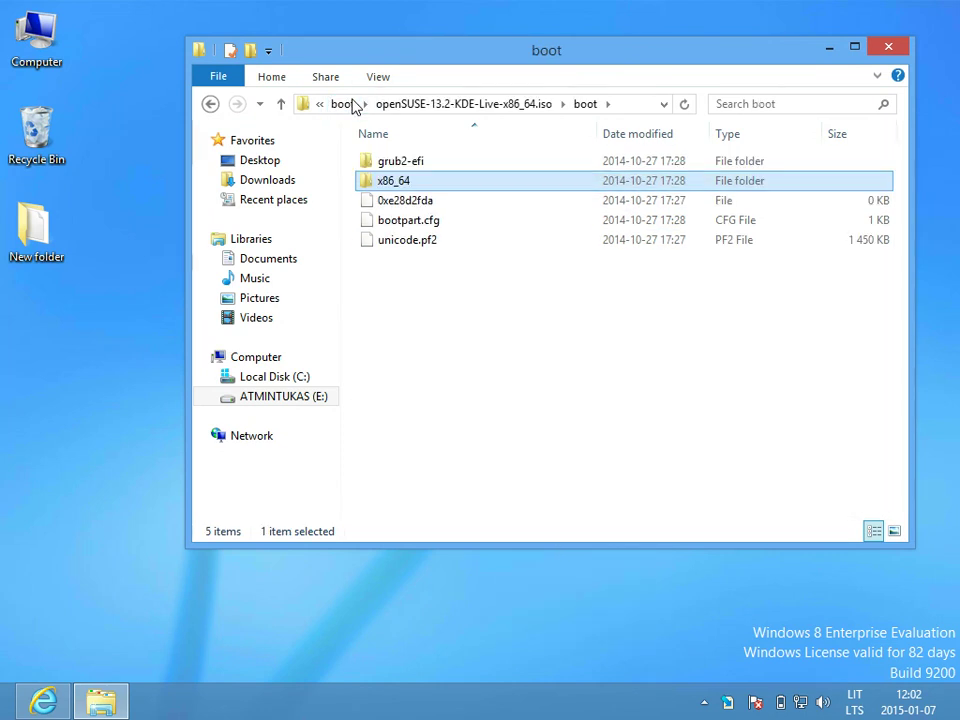
pyautogui.click(397, 106)
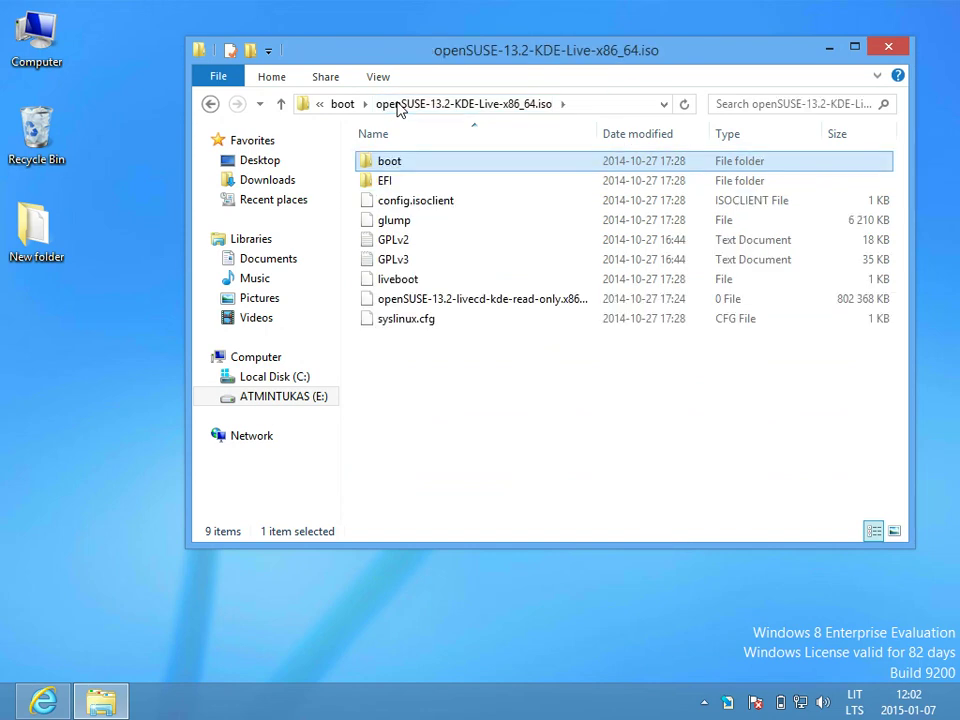
pyautogui.click(345, 105)
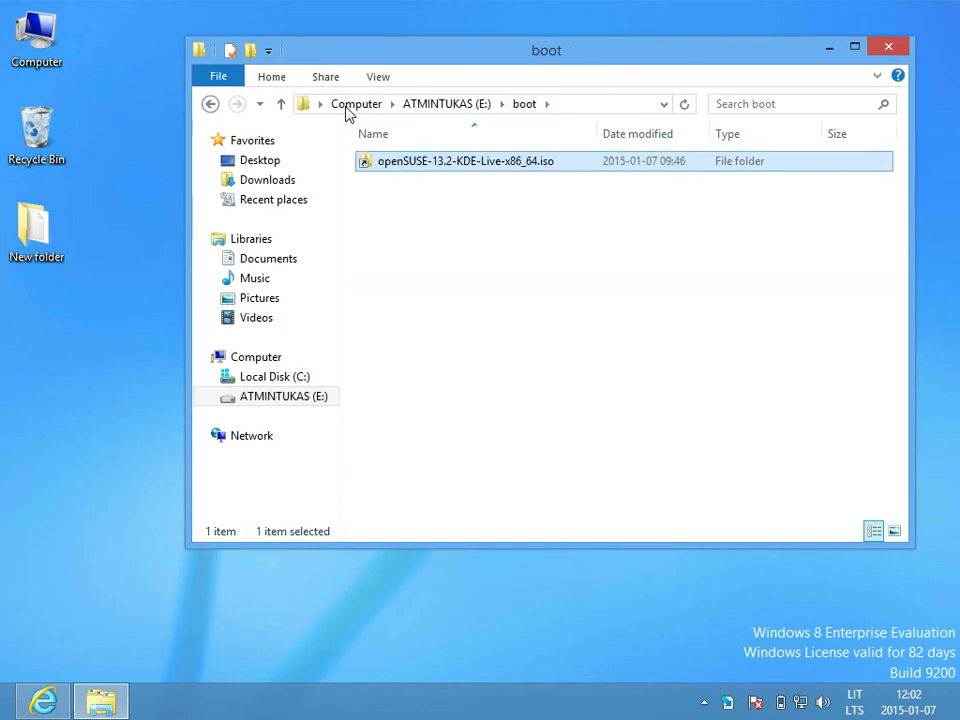
pyautogui.click(505, 313)
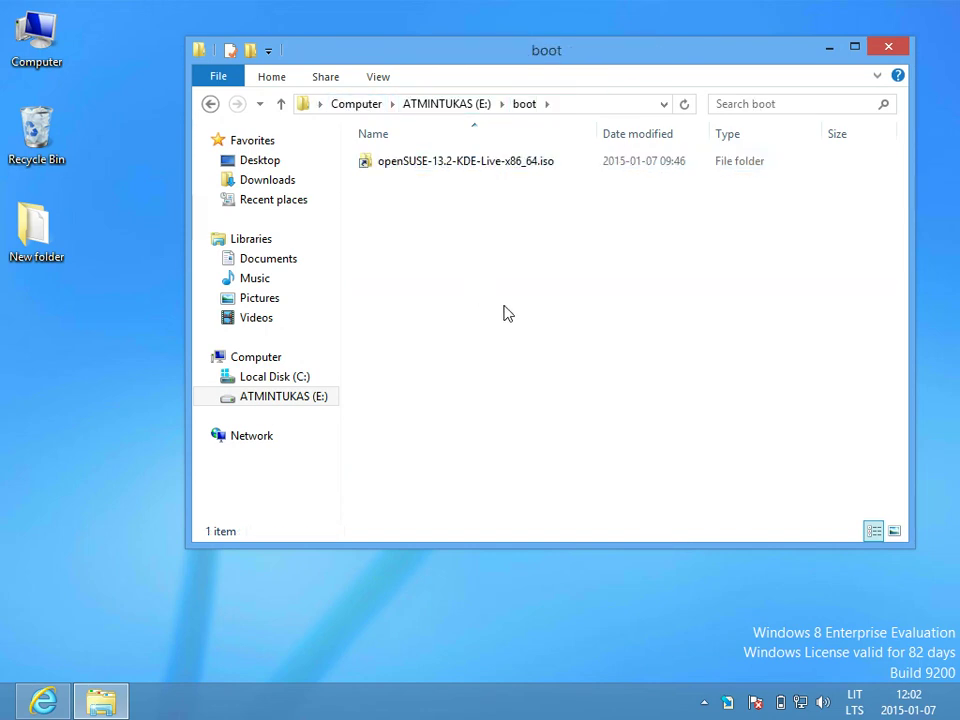
pyautogui.rightClick(505, 313)
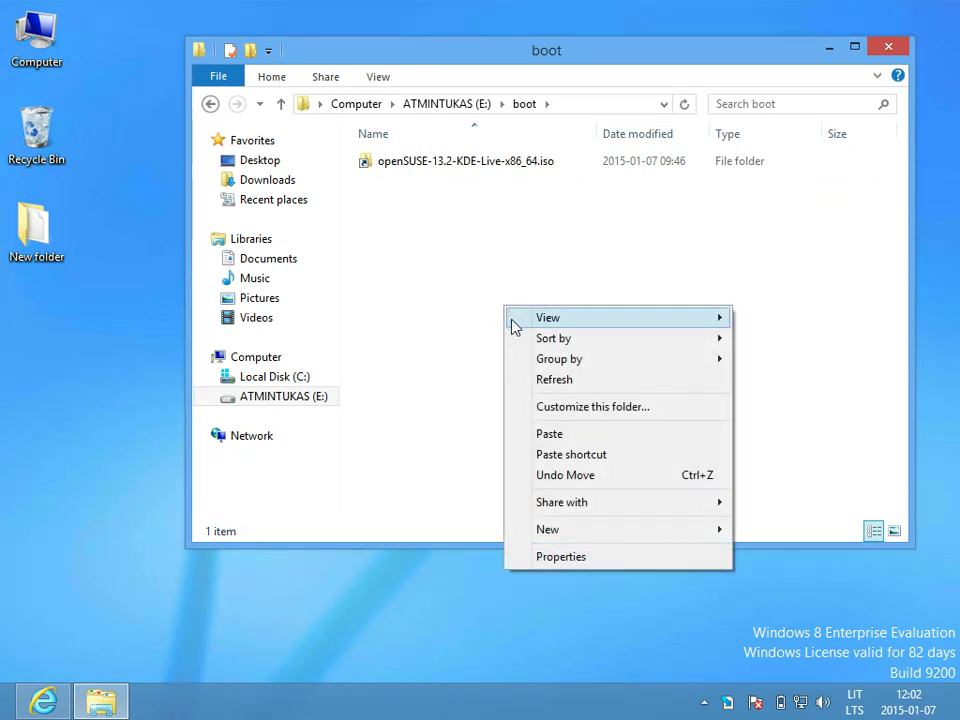
pyautogui.click(549, 435)
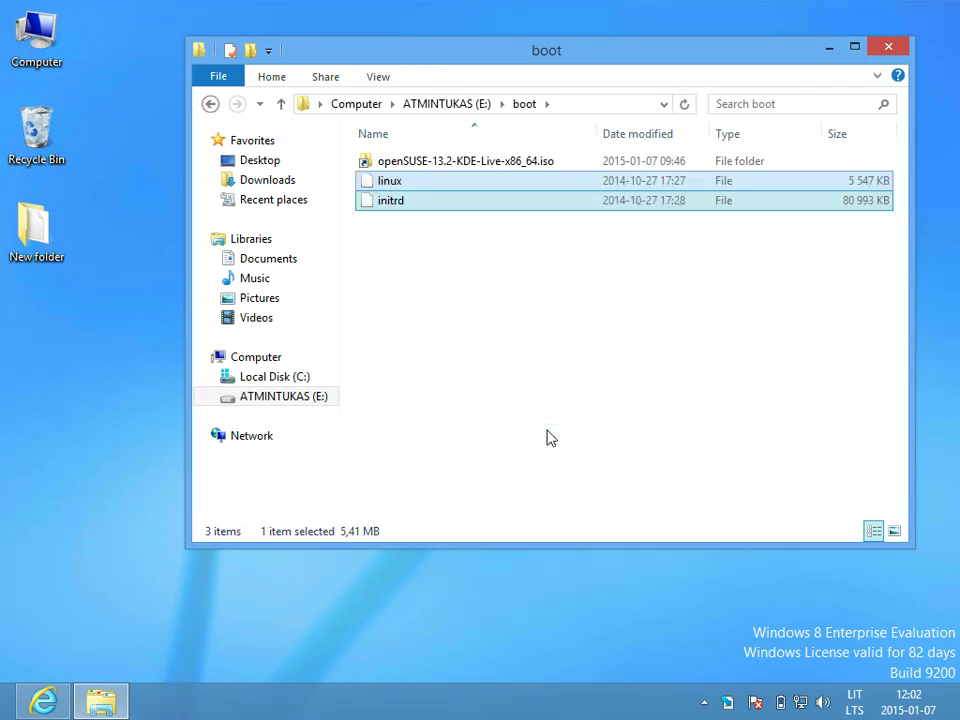
# Unmount the quick-mounted openSUSE-13.2-KDE-Live-x86_64.iso in the boot folder.
pyautogui.click(454, 285)
pyautogui.rightClick(452, 173)
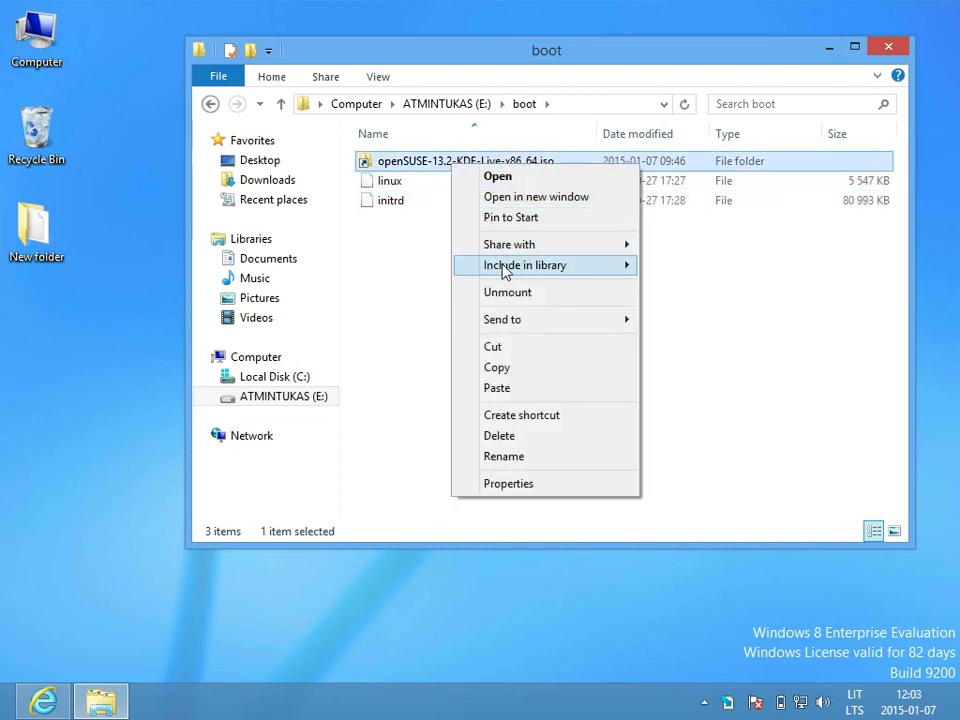
pyautogui.click(508, 292)
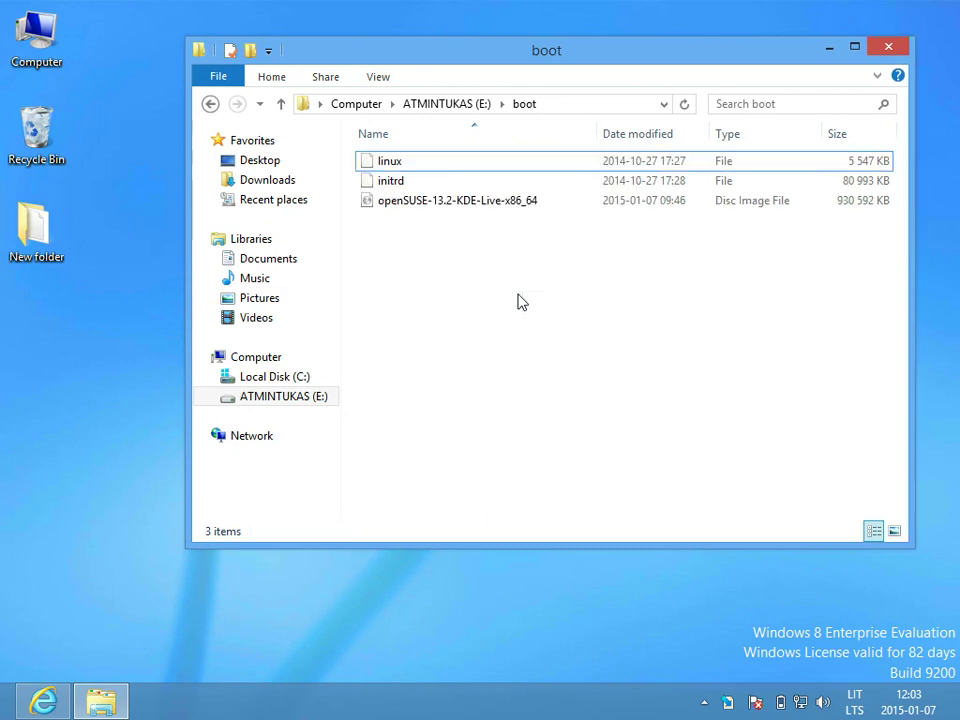
# Mount the openSUSE-13.2-KDE-Live-x86_64 disc image as a DVD drive, then eject that drive.
pyautogui.rightClick(497, 208)
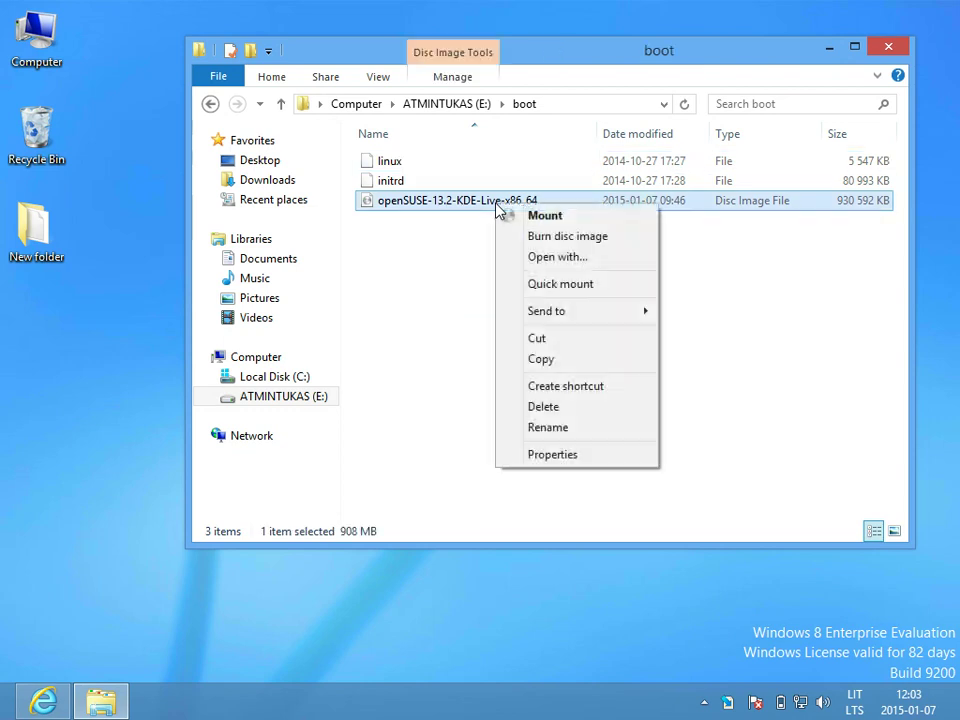
pyautogui.click(545, 216)
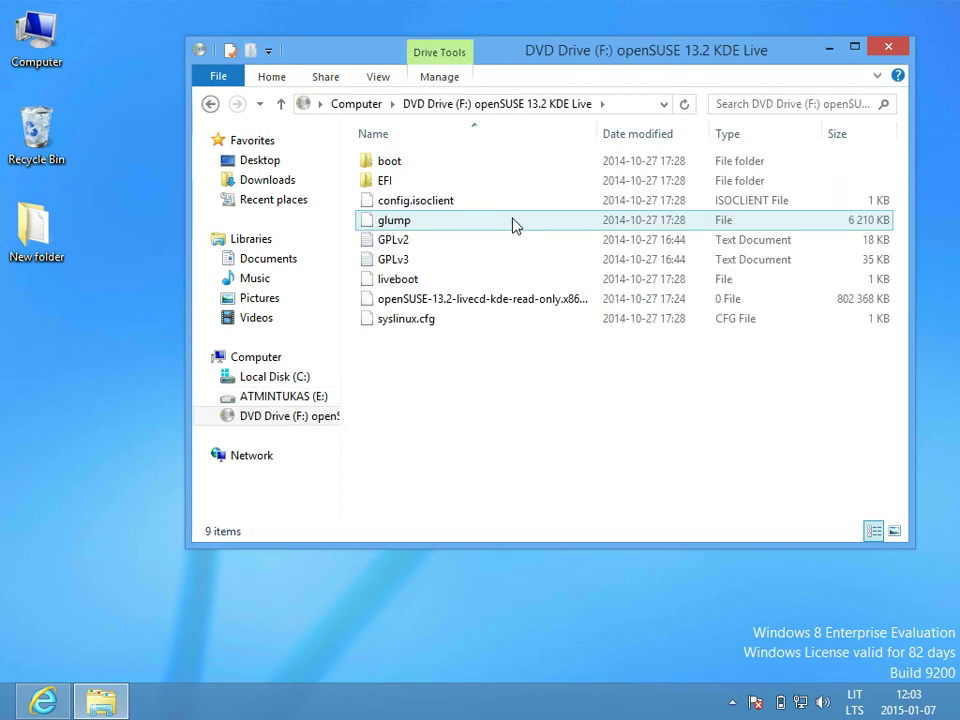
pyautogui.rightClick(256, 427)
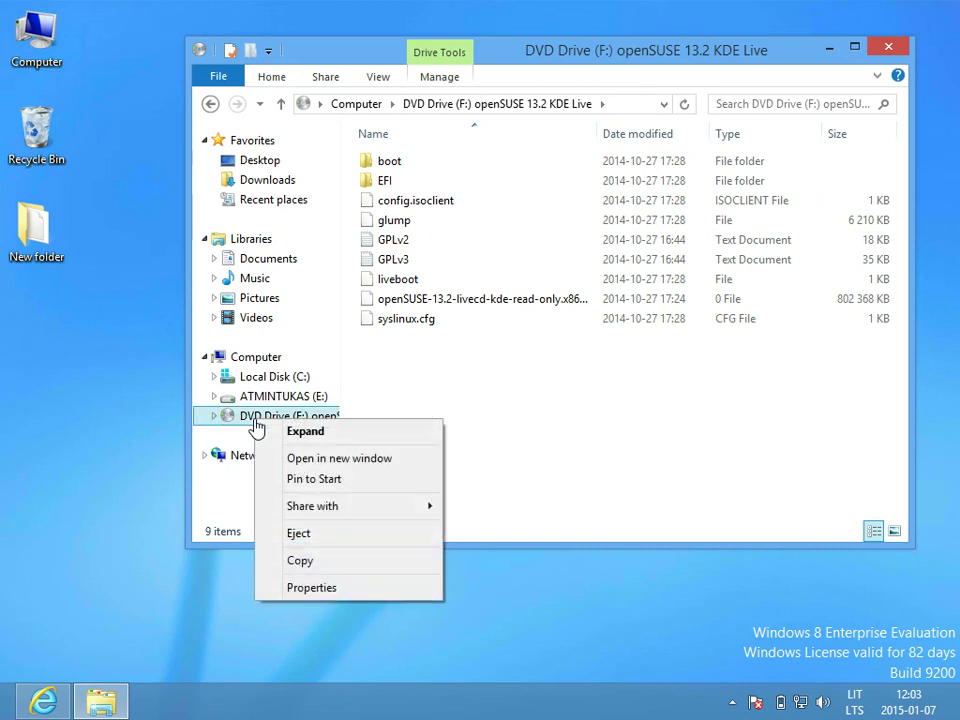
pyautogui.click(292, 536)
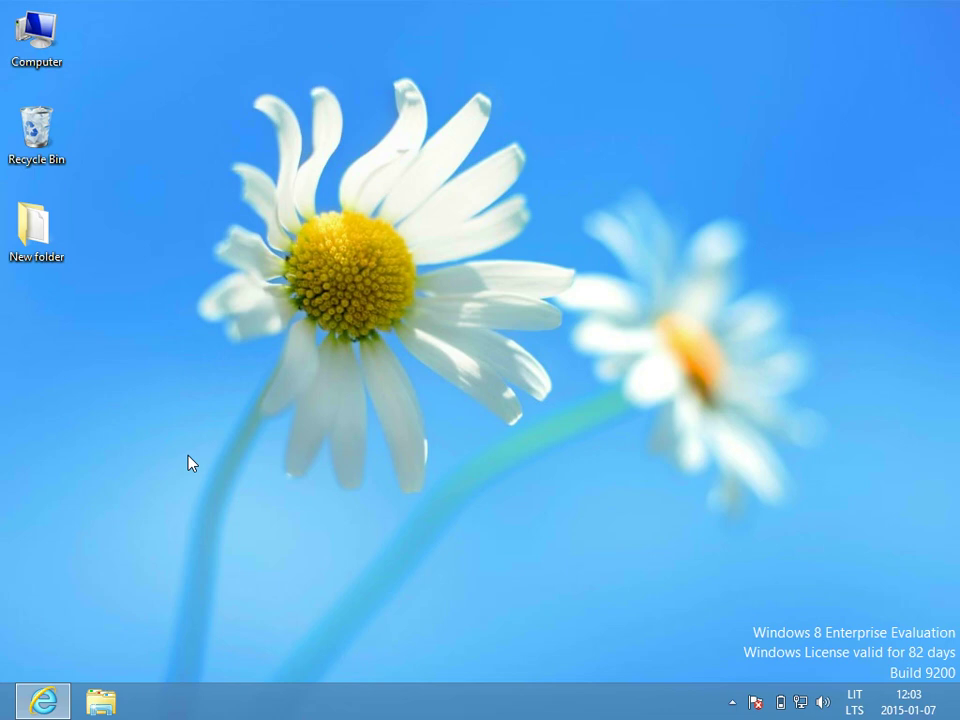
# Reopen File Explorer and go to the ATMINTUKAS (E:) drive.
pyautogui.click(101, 690)
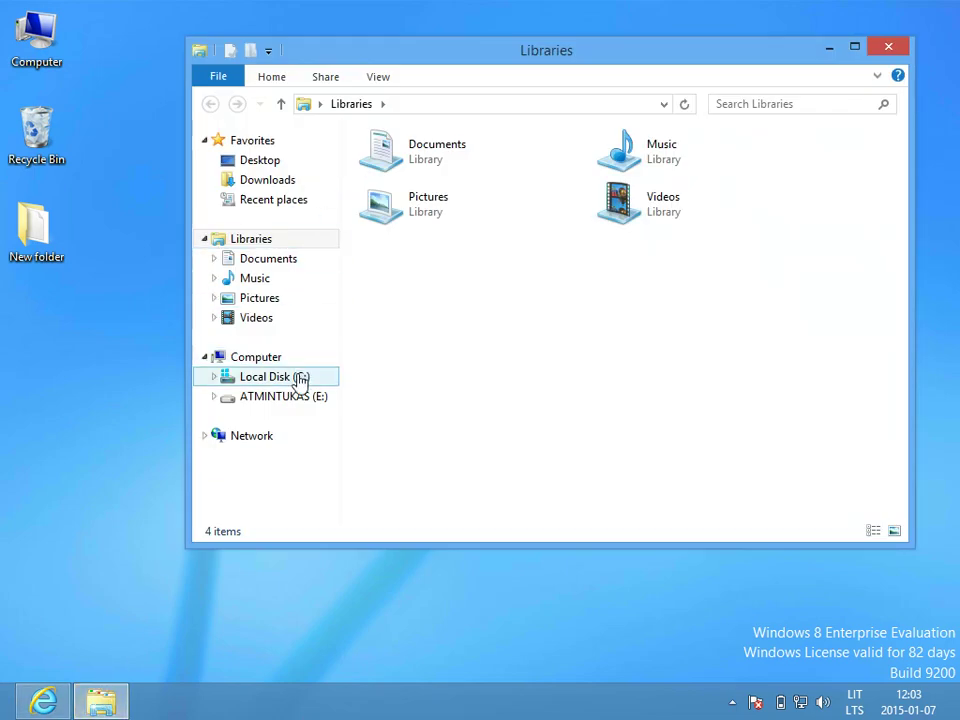
pyautogui.click(290, 399)
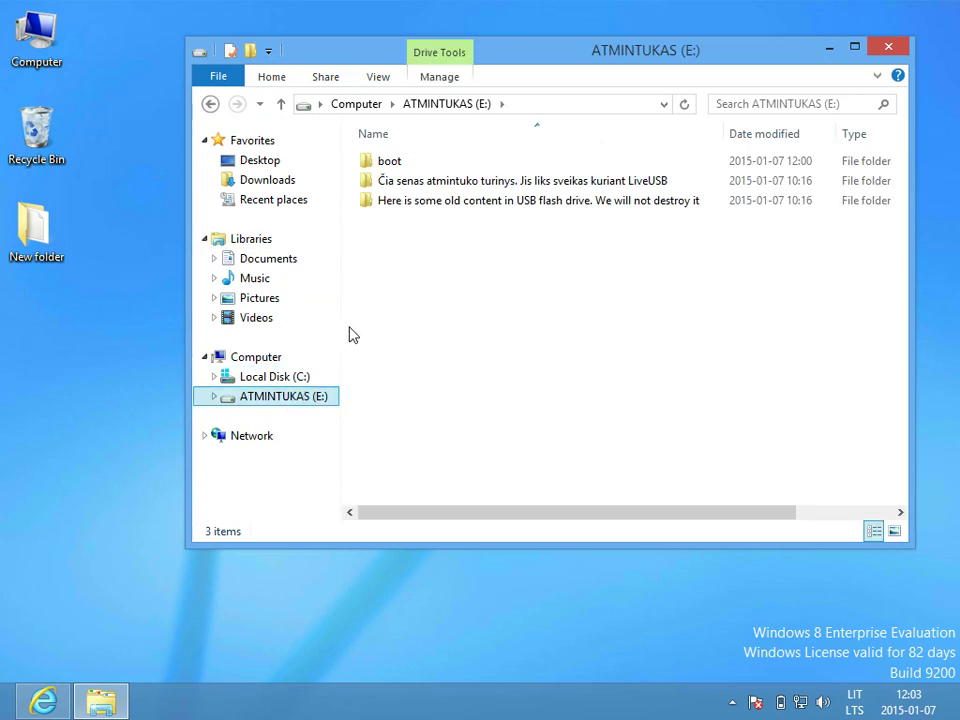
# Switch to Internet Explorer and search the web for rmprepusb.
pyautogui.click(43, 700)
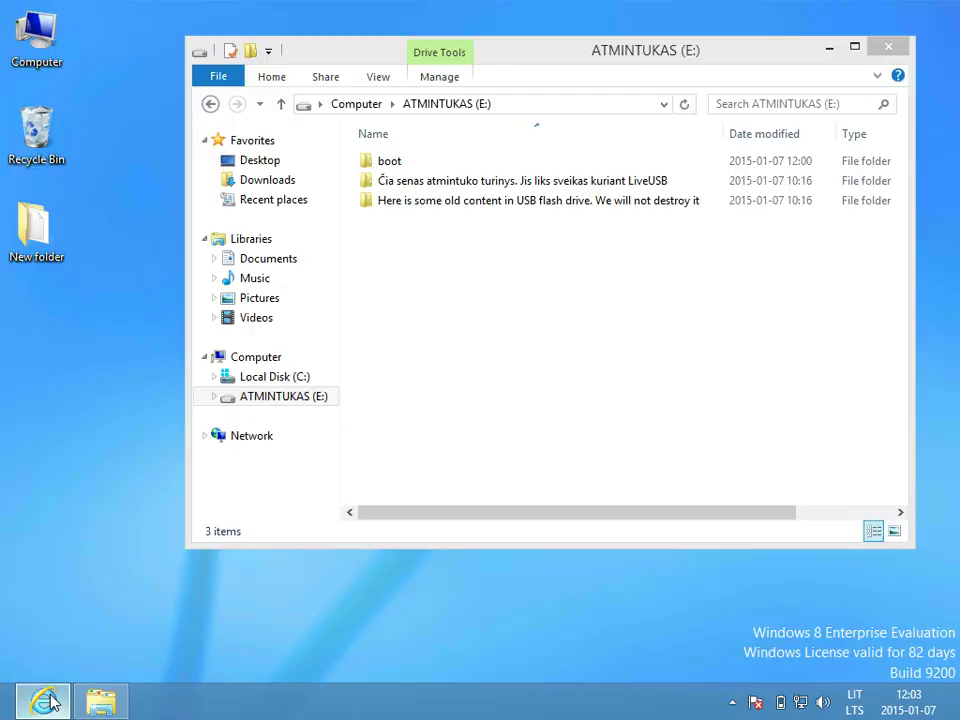
pyautogui.click(488, 80)
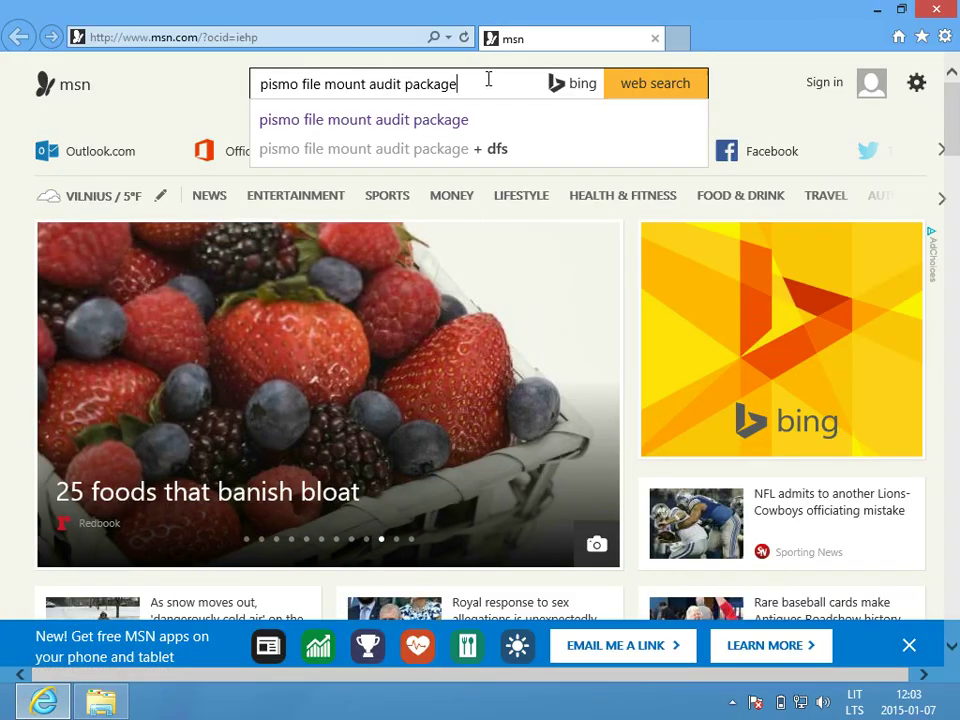
pyautogui.hotkey('ctrl', 'a')
pyautogui.press('BackSpace')
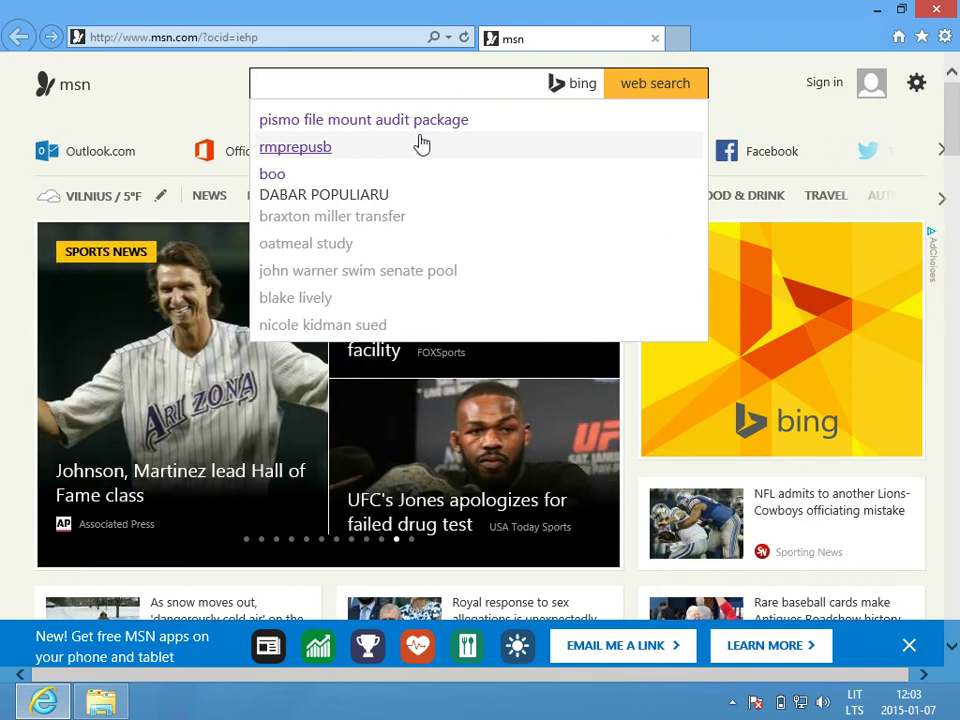
pyautogui.click(409, 144)
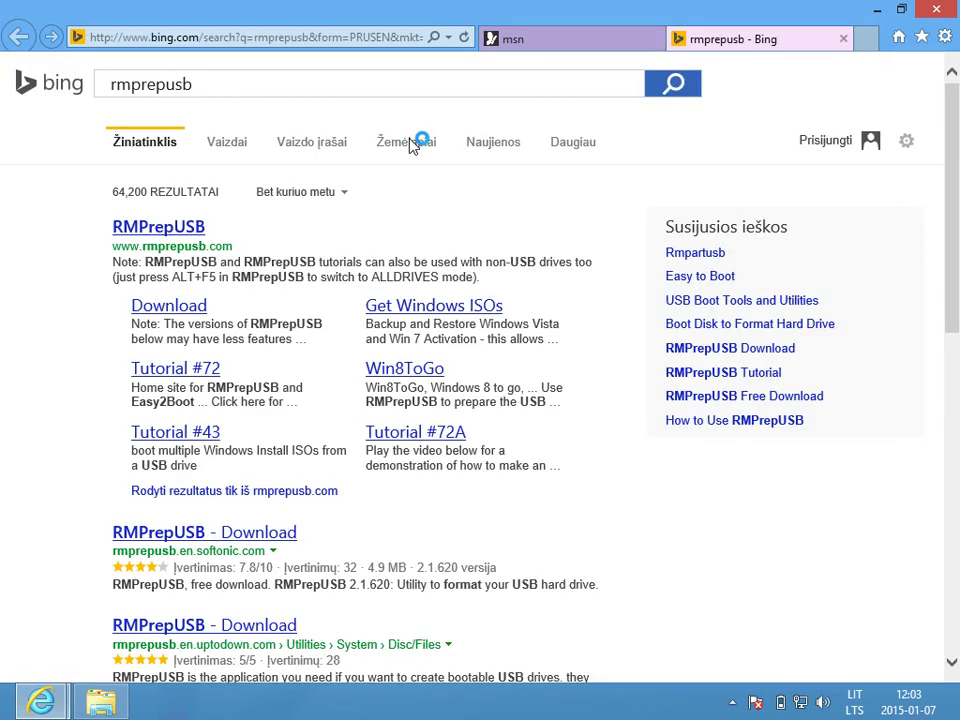
# Go to the RMPrepUSB site's Download page and save Install_RMPrepUSB_Full_v2.1.725.zip from Latest Stable Versions.
pyautogui.click(196, 305)
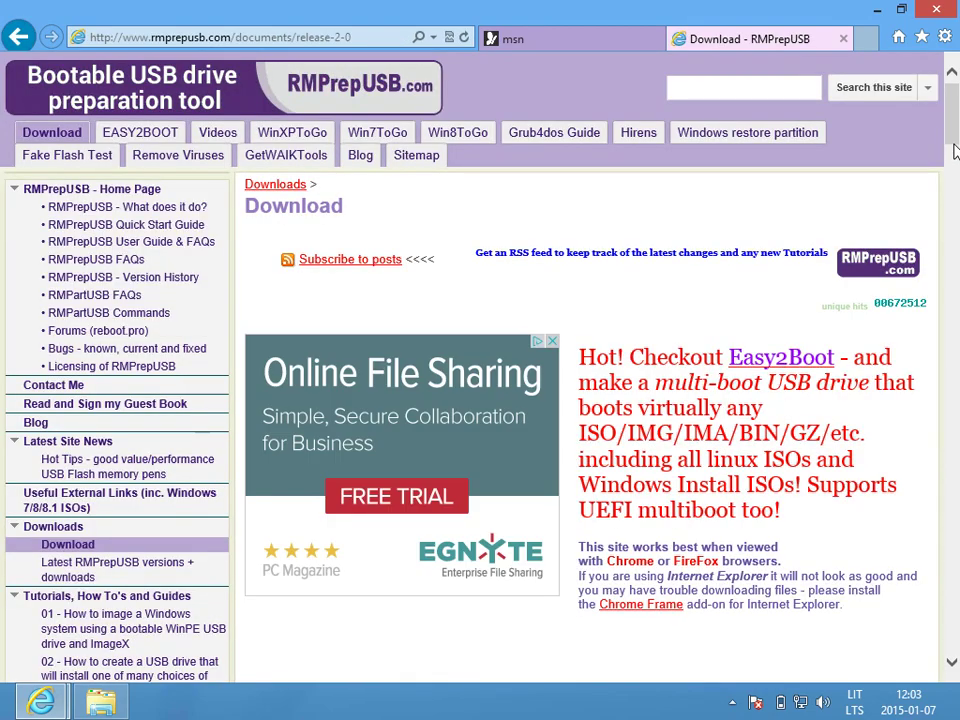
pyautogui.moveTo(953, 150); pyautogui.dragTo(953, 326)
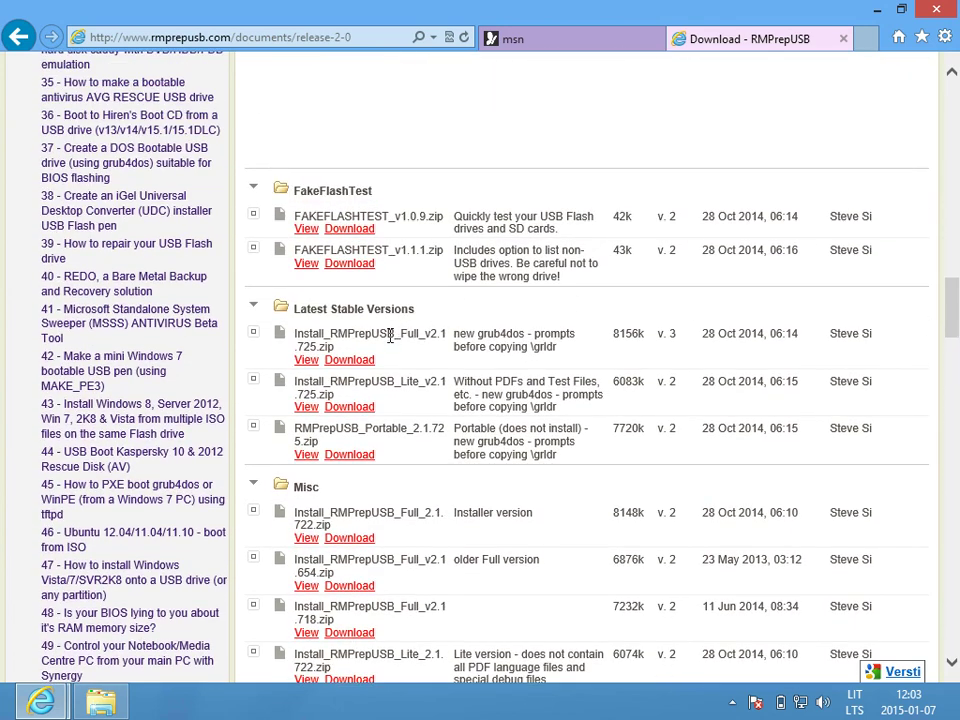
pyautogui.click(360, 360)
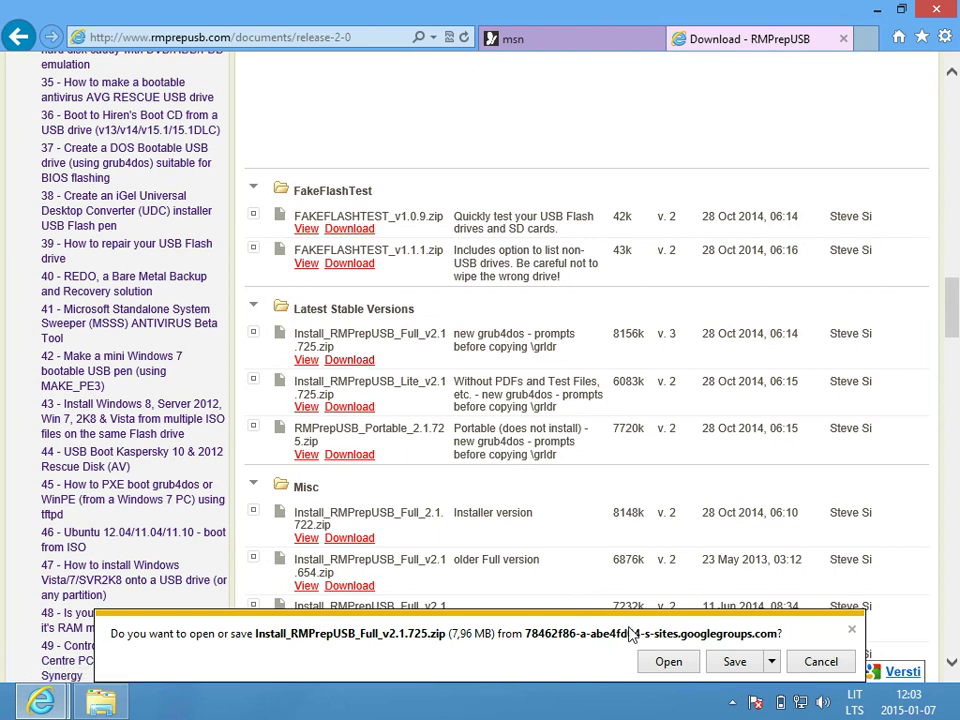
pyautogui.click(733, 662)
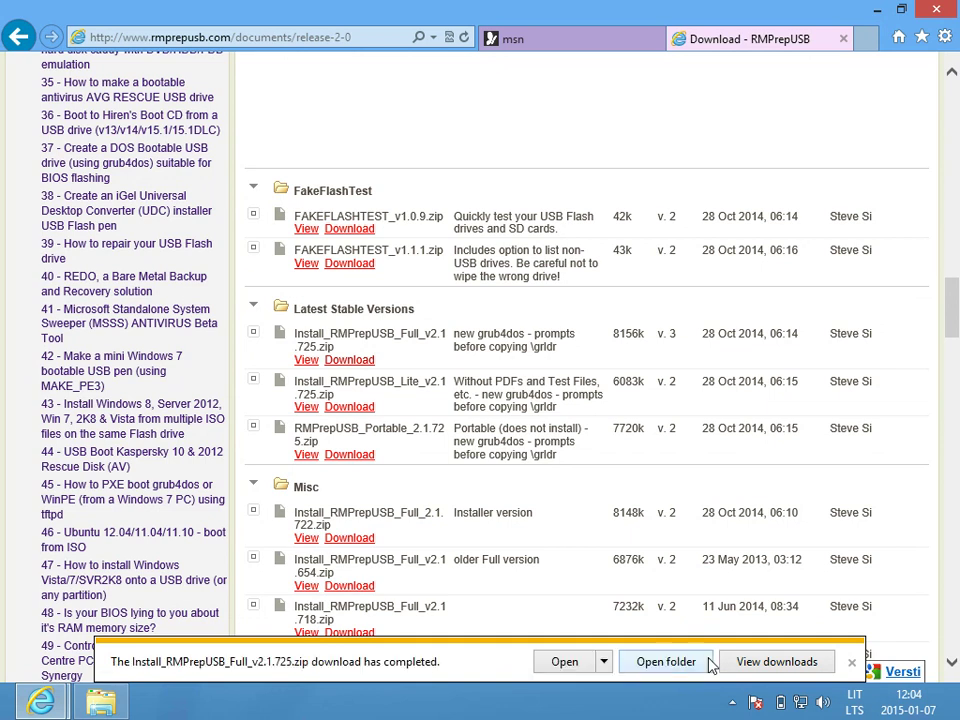
# Show the downloaded Install_RMPrepUSB_Full_v2.1.725 archive in its folder and extract it to the suggested Downloads subfolder.
pyautogui.click(680, 662)
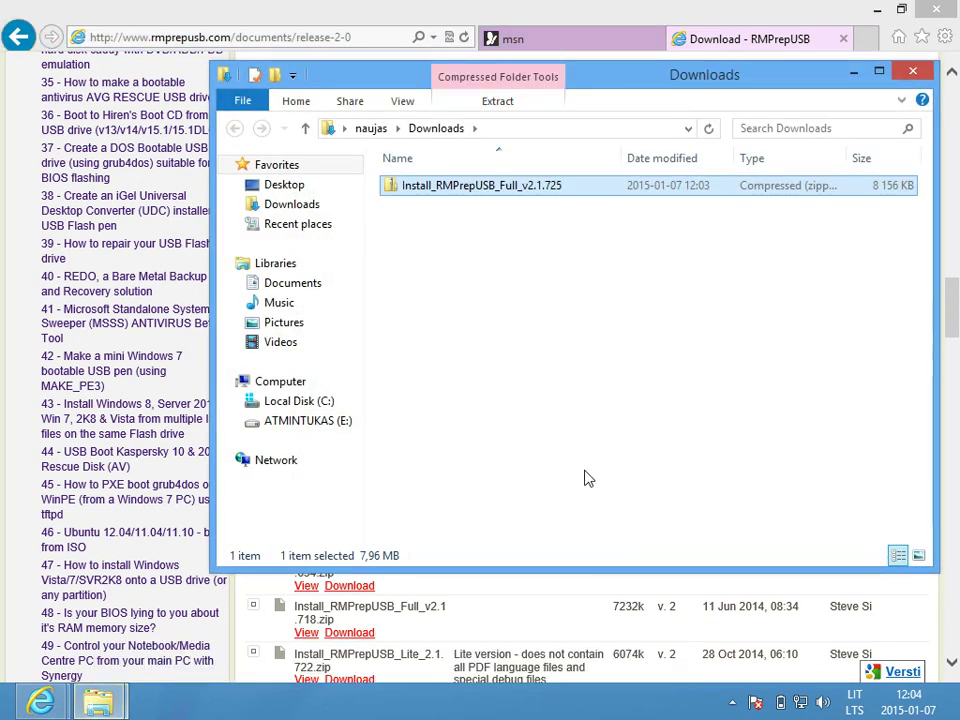
pyautogui.rightClick(486, 186)
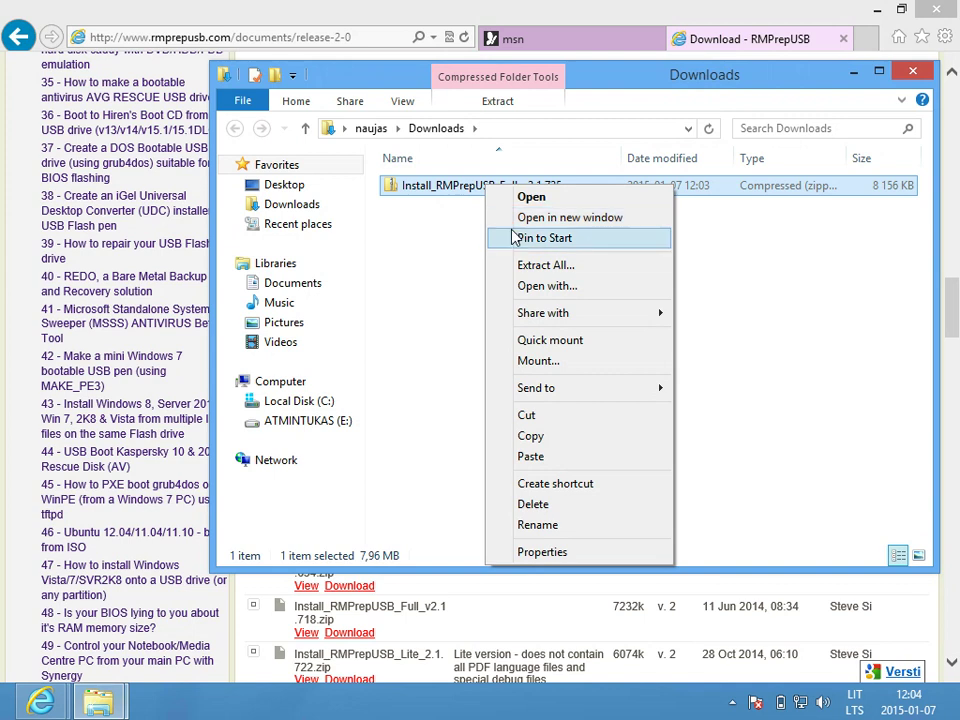
pyautogui.click(560, 267)
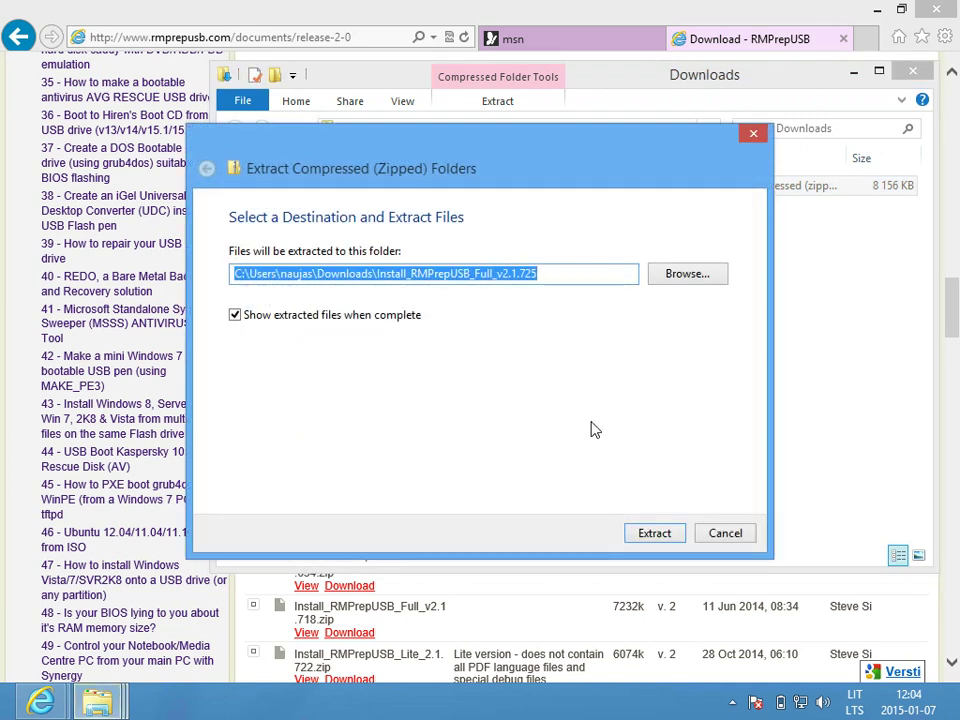
pyautogui.click(646, 542)
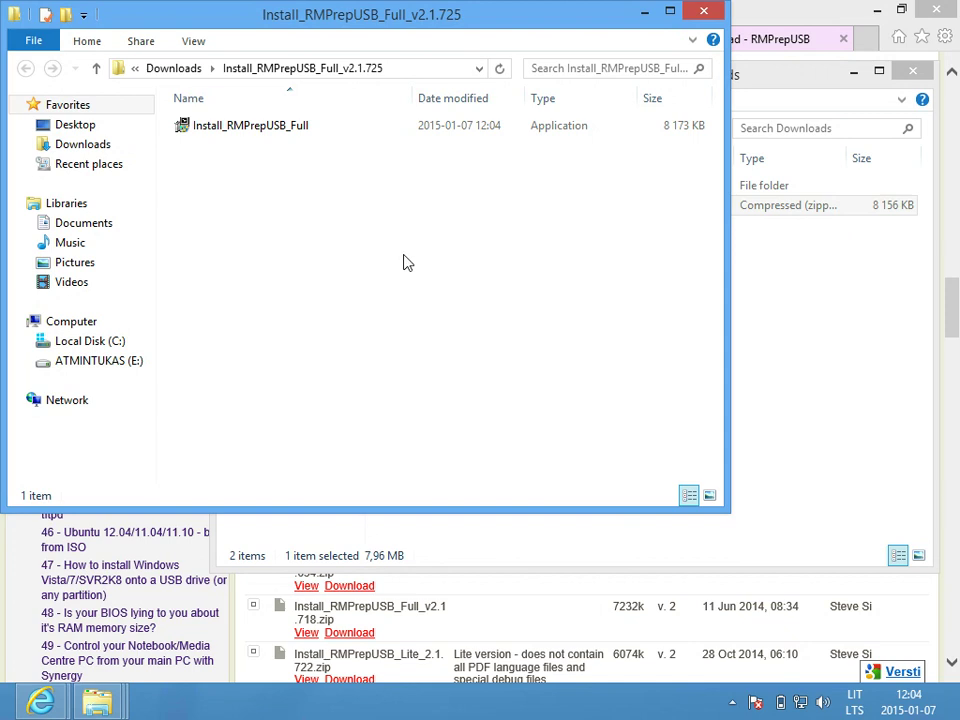
# Close the browser with all its tabs, then run Install_RMPrepUSB_Full and allow it to make changes to the computer.
pyautogui.click(935, 12)
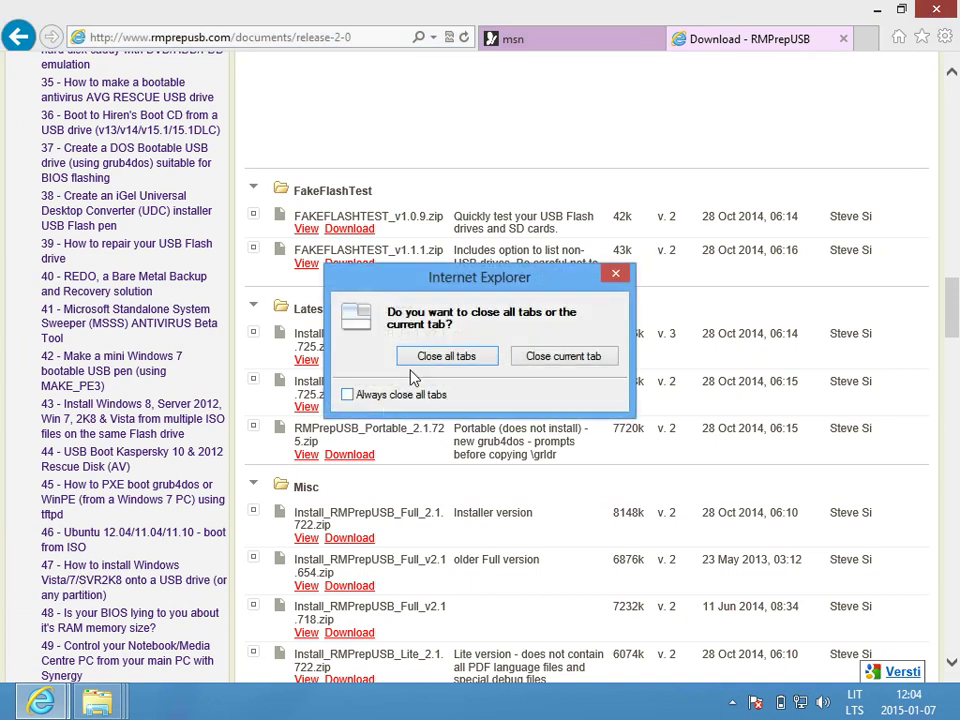
pyautogui.click(417, 360)
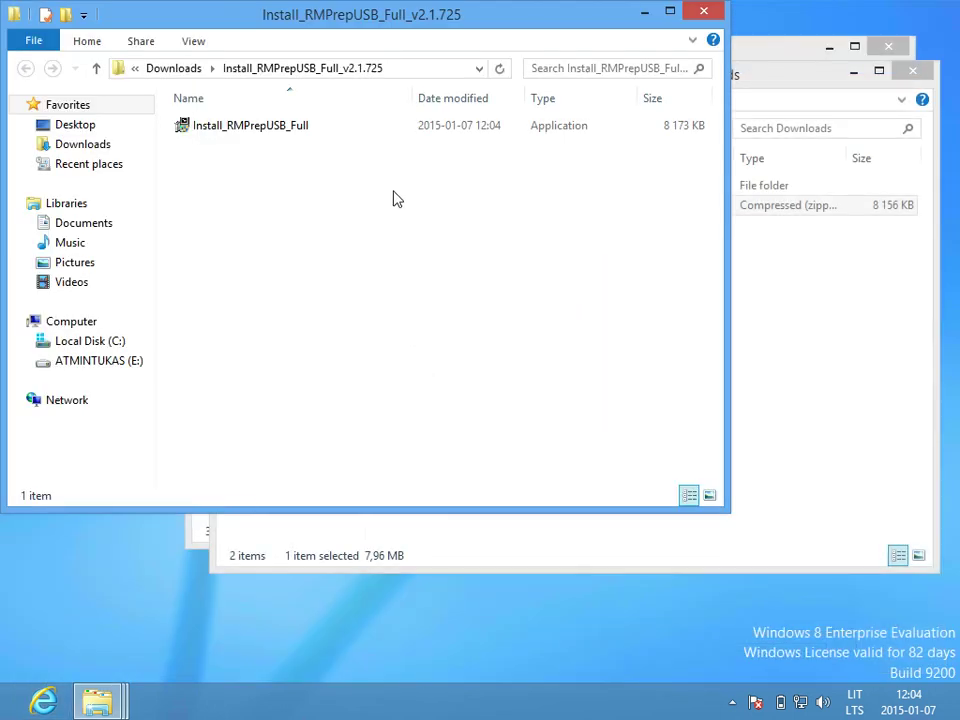
pyautogui.doubleClick(238, 128)
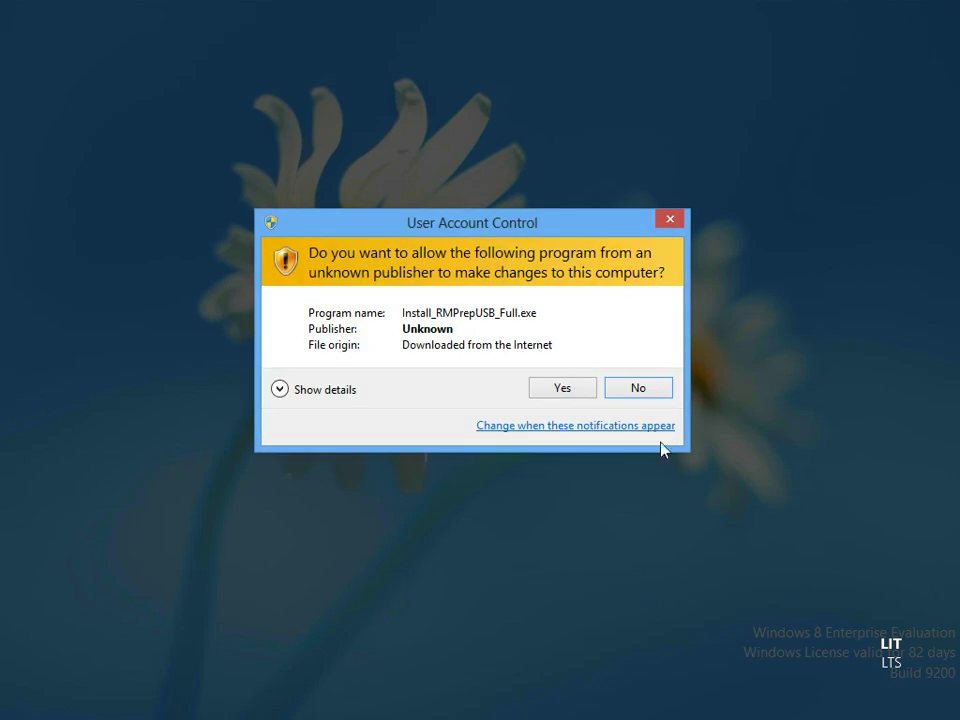
pyautogui.click(555, 395)
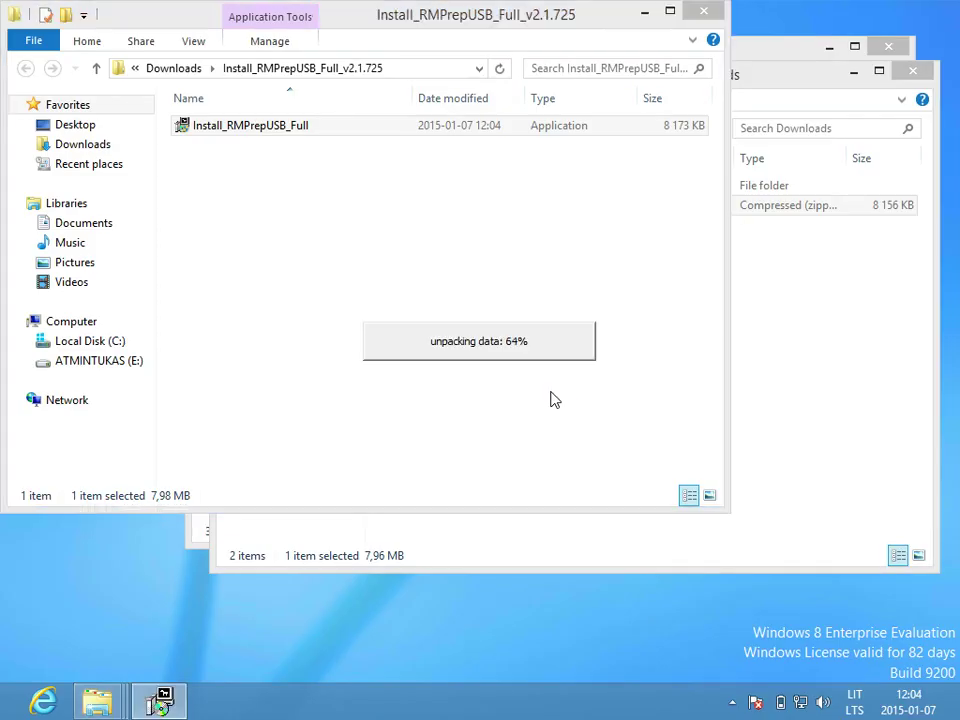
# Install RMPrepUSB with the default components in C:\Program Files\RMPrepUSB and launch it when setup completes.
pyautogui.click(514, 392)
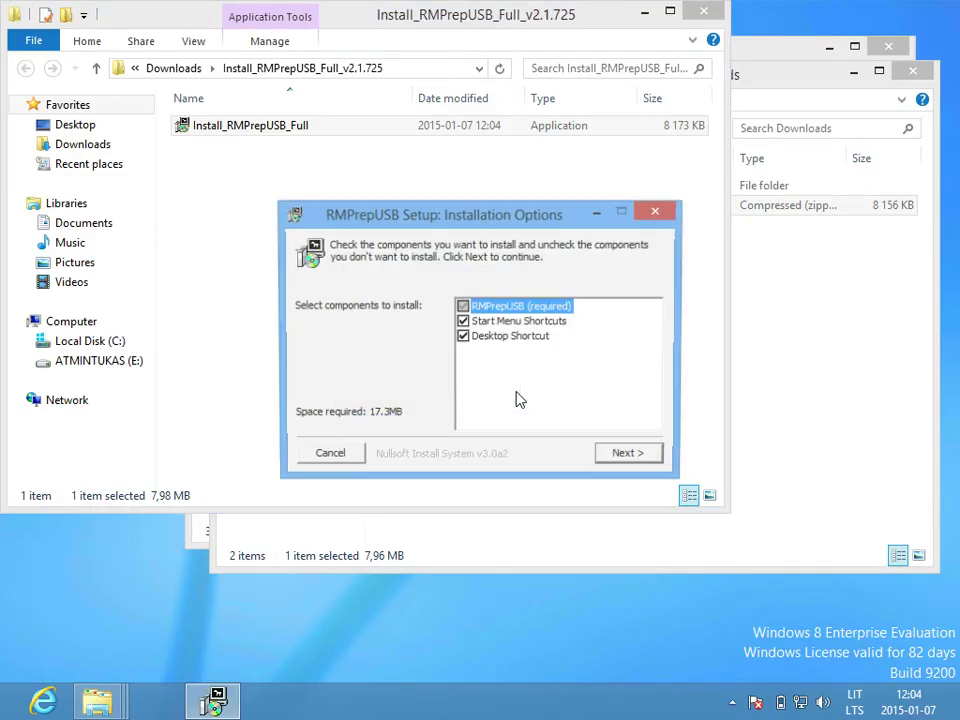
pyautogui.click(630, 457)
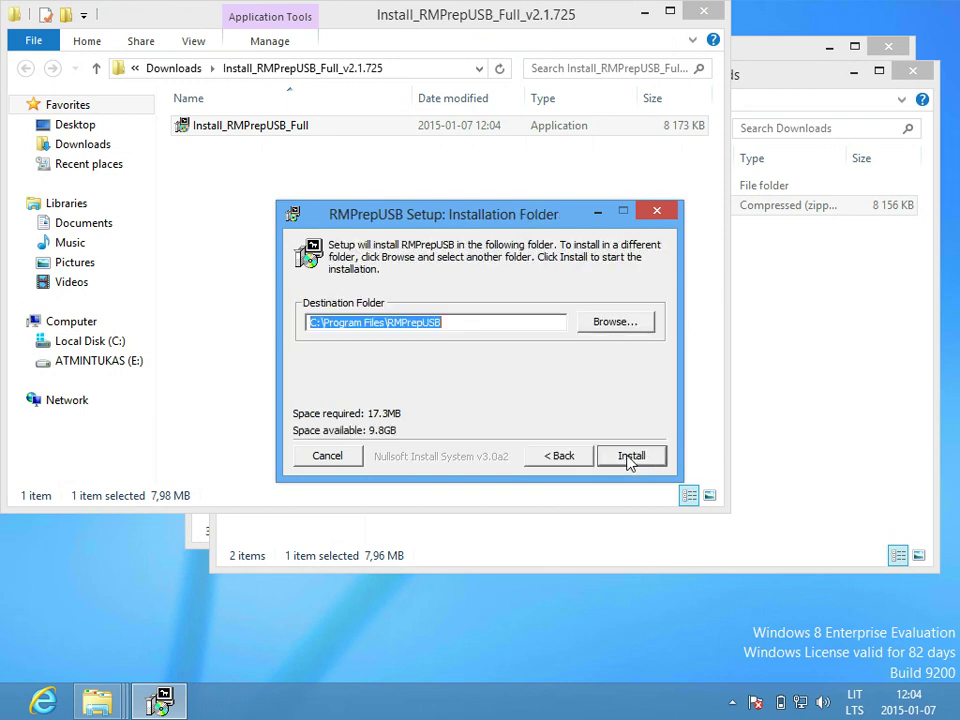
pyautogui.click(630, 457)
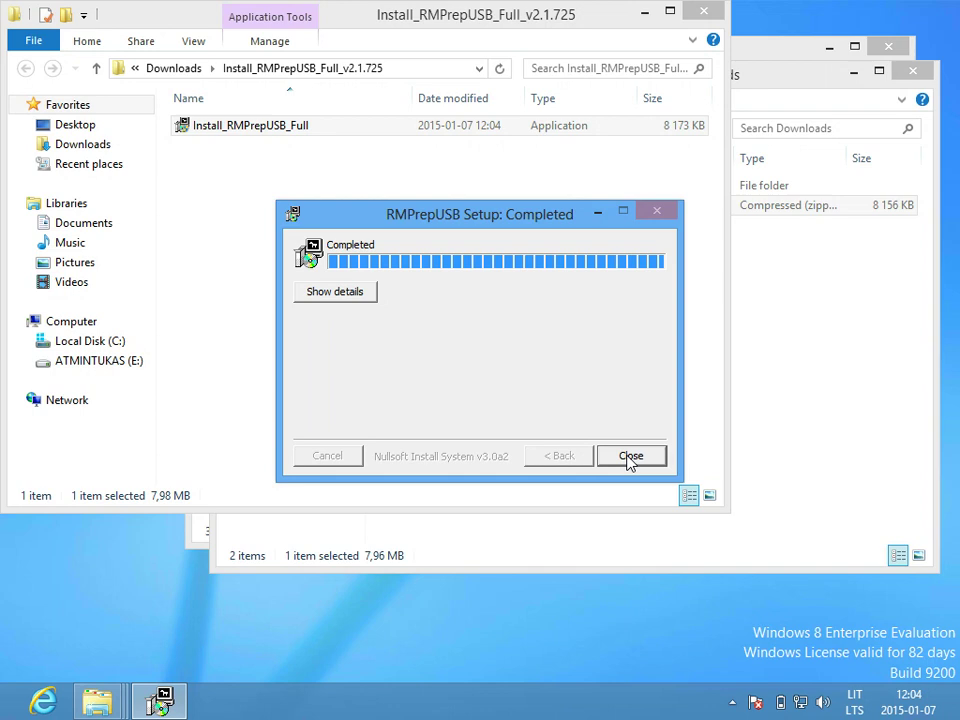
pyautogui.click(630, 458)
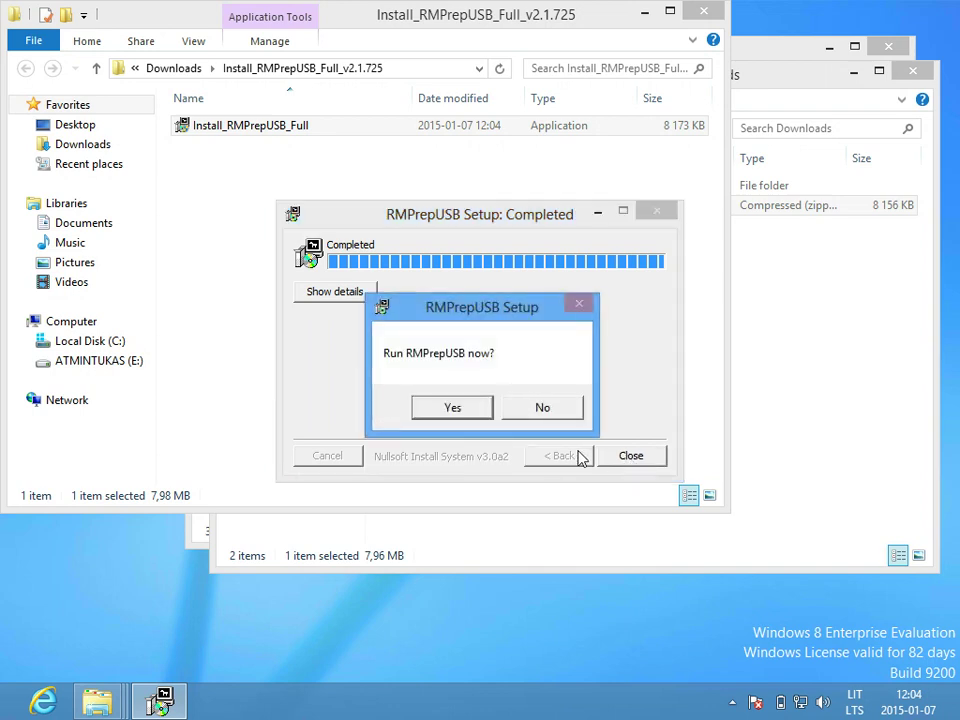
pyautogui.click(469, 405)
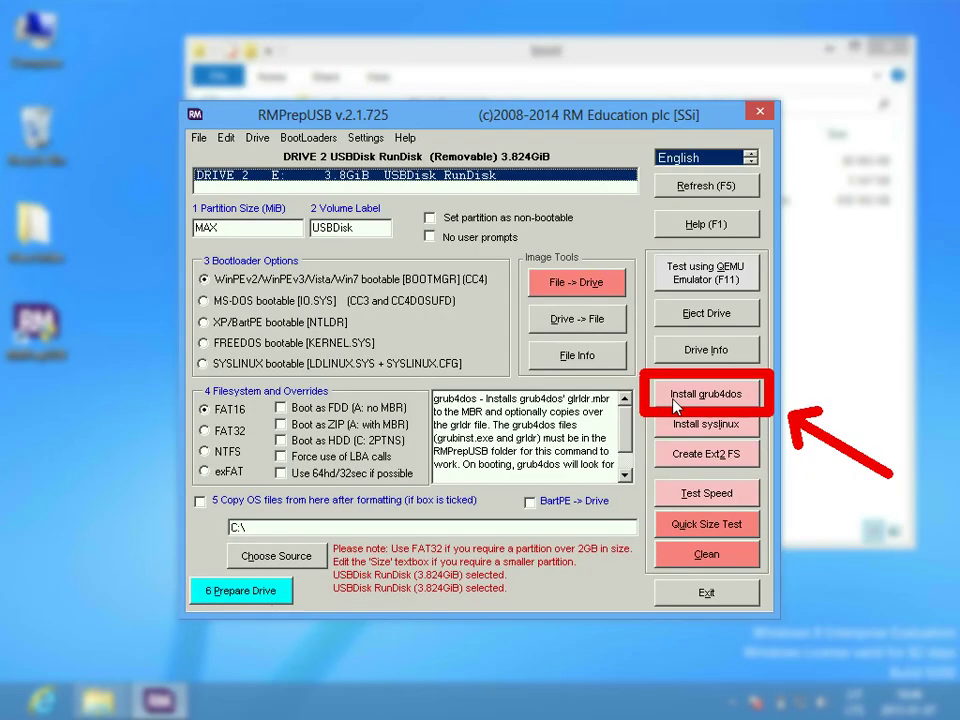
# Install grub4dos to the Master Boot Record of Drive 2 and copy the grldr file to drive E:.
pyautogui.click(676, 400)
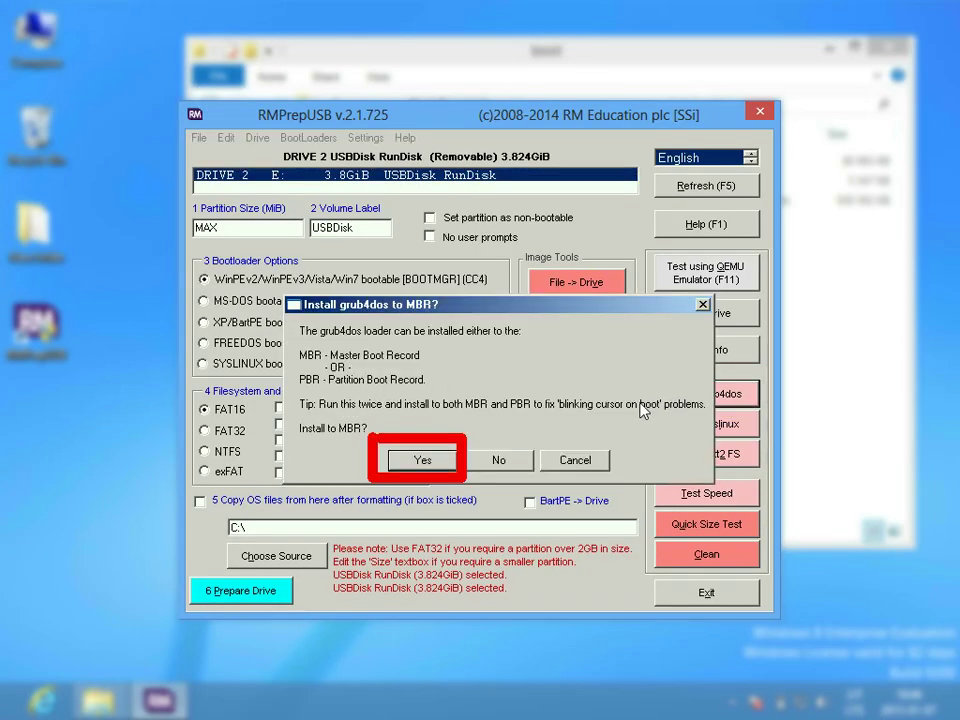
pyautogui.click(445, 463)
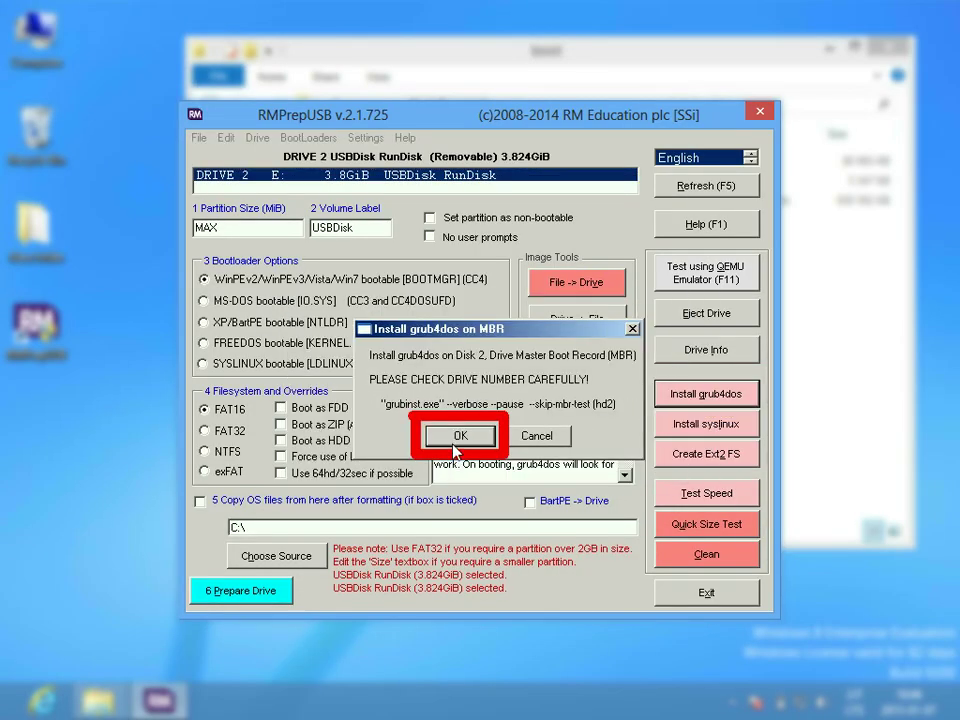
pyautogui.click(458, 437)
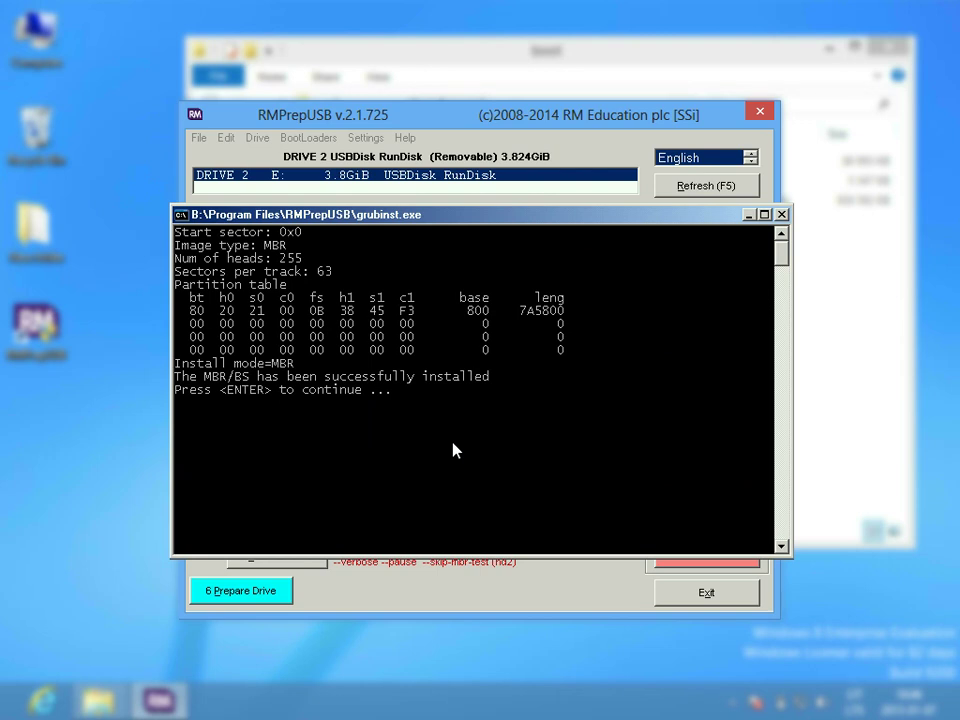
pyautogui.press('Return')
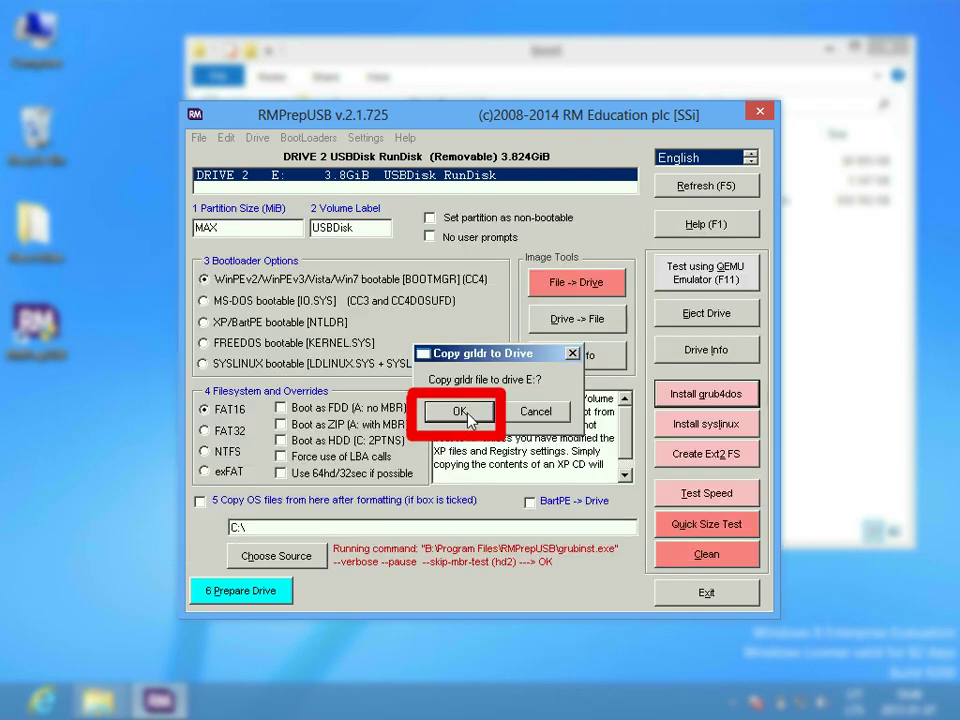
pyautogui.click(460, 412)
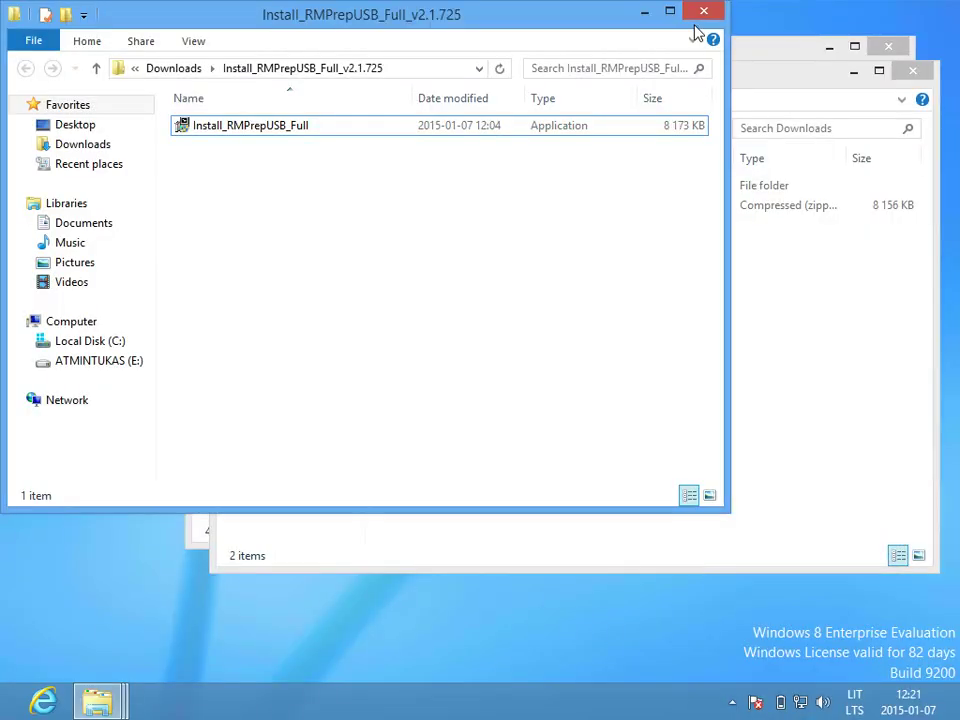
# Close the folder window of the extracted RMPrepUSB installer.
pyautogui.click(706, 14)
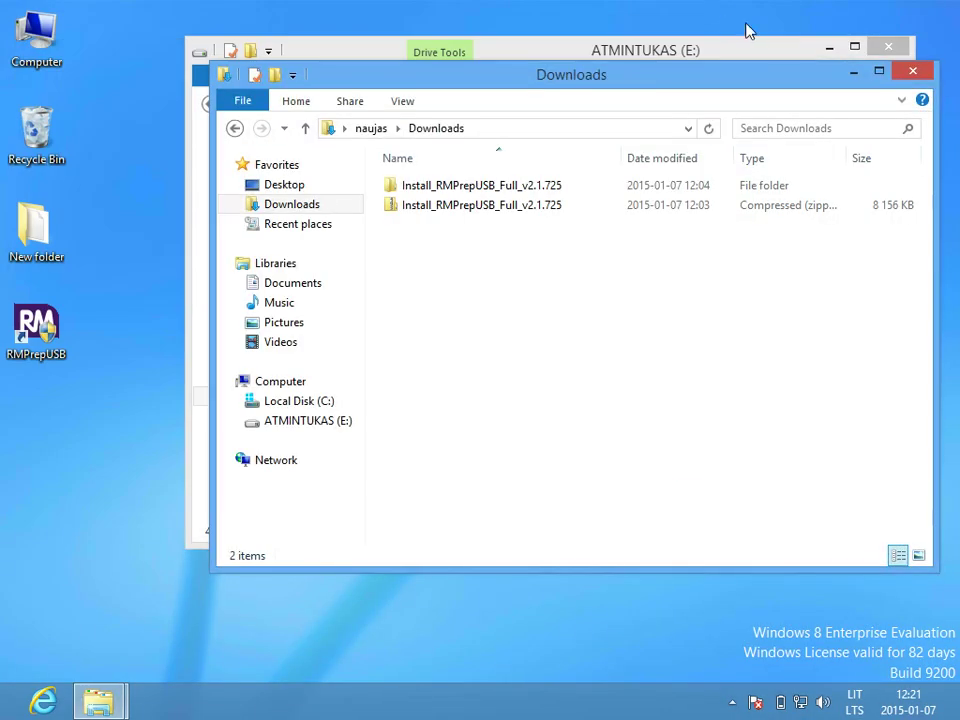
# Close the Downloads window and create a new text document named menu.lst in the root of drive E:.
pyautogui.click(912, 70)
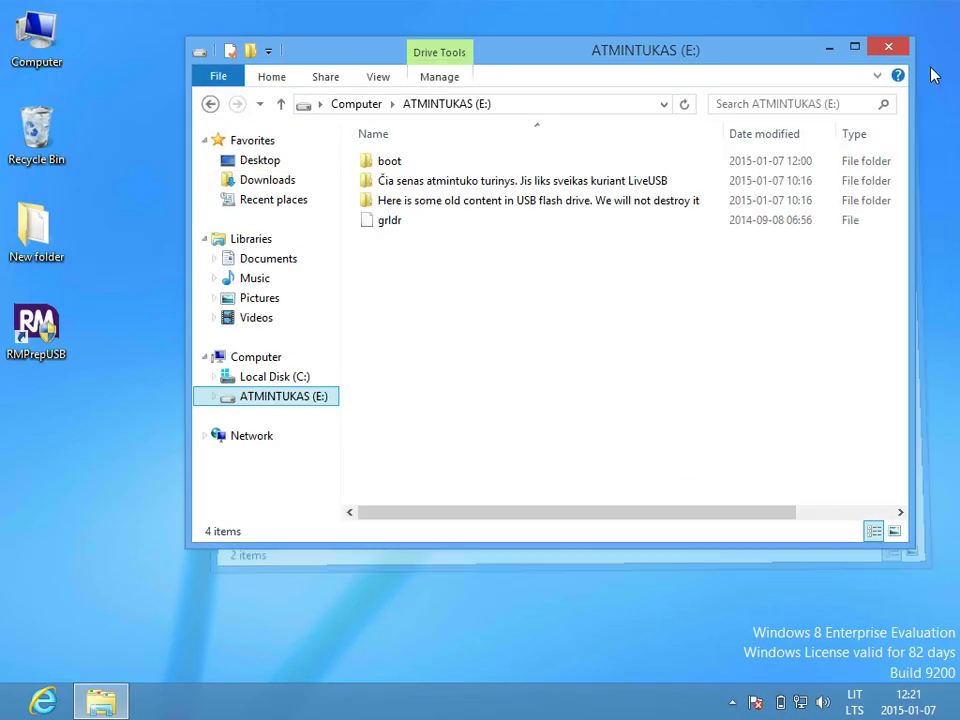
pyautogui.rightClick(491, 347)
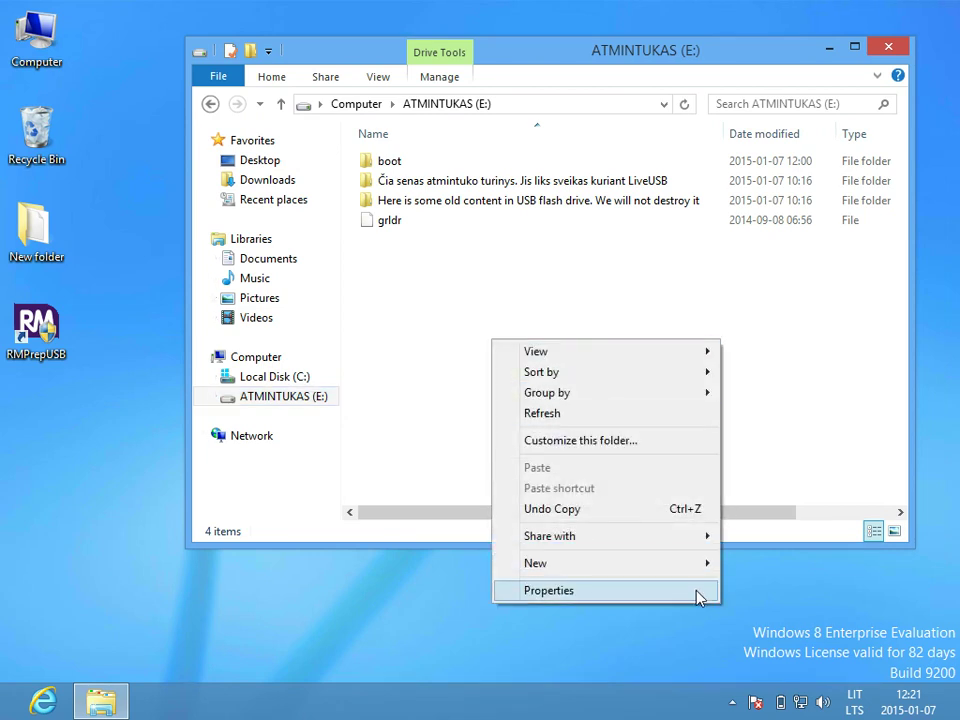
pyautogui.moveTo(703, 566)
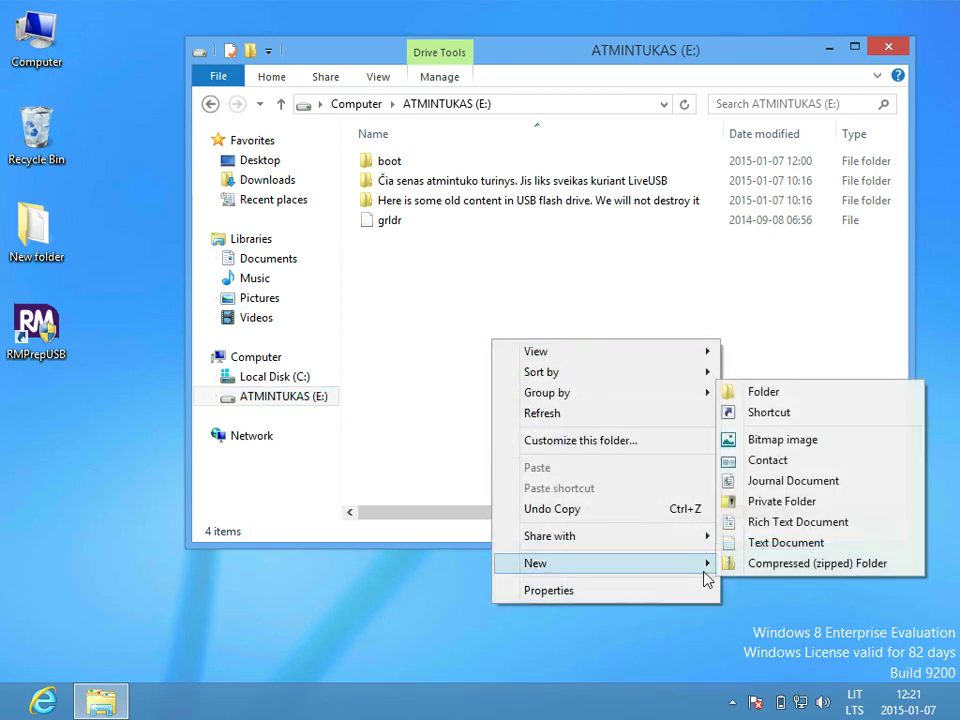
pyautogui.click(746, 542)
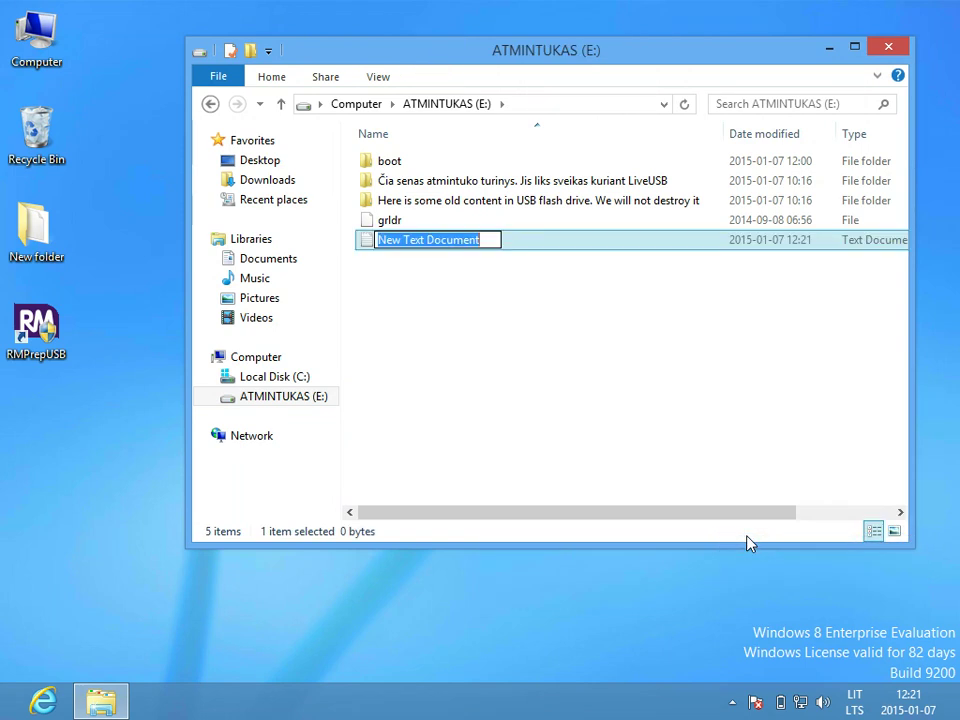
pyautogui.write('menu.lst')
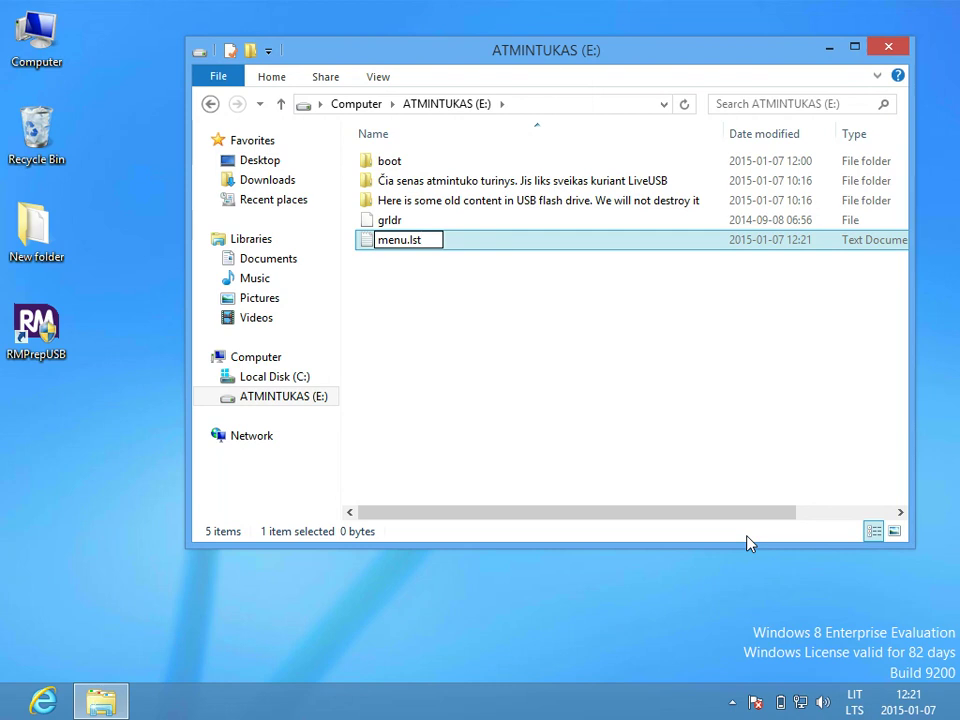
pyautogui.press('Return')
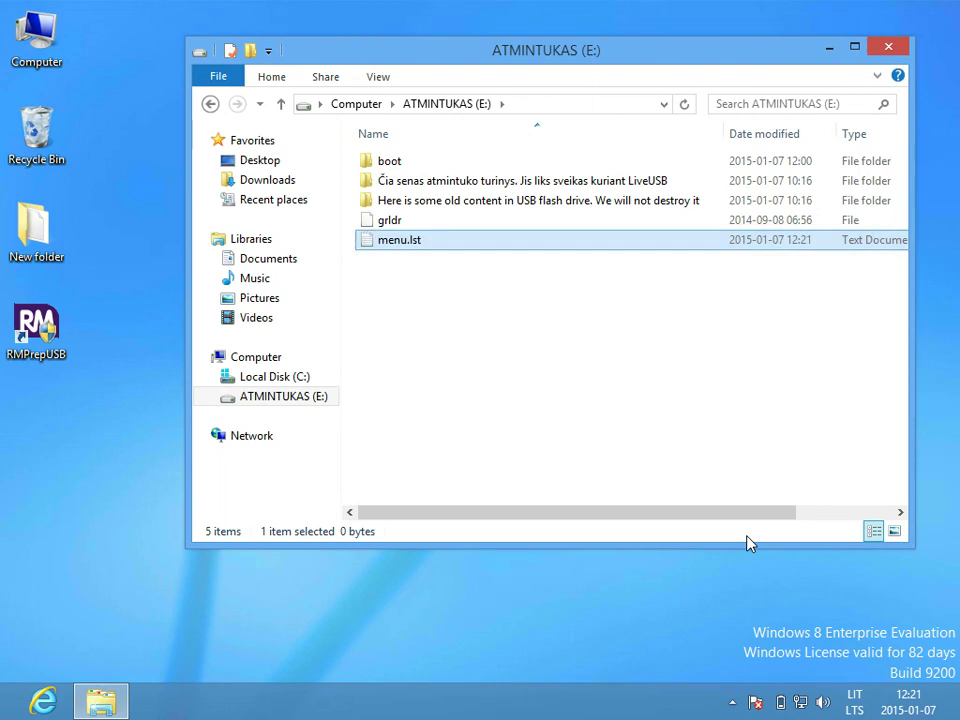
# Turn off hiding extensions for known file types in the folder options.
pyautogui.click(378, 79)
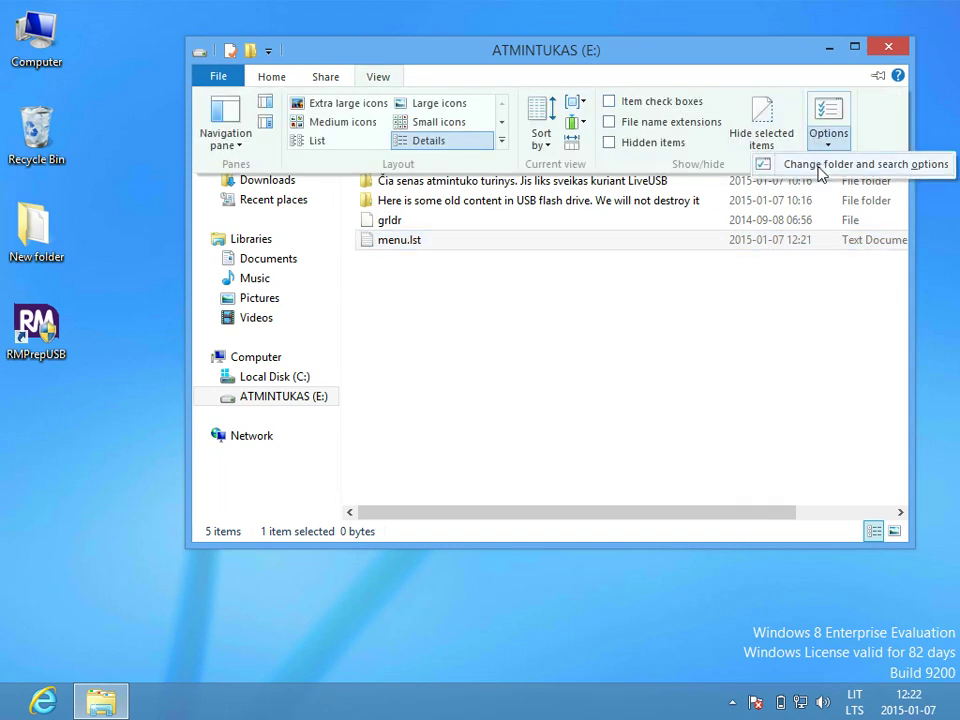
pyautogui.click(822, 140)
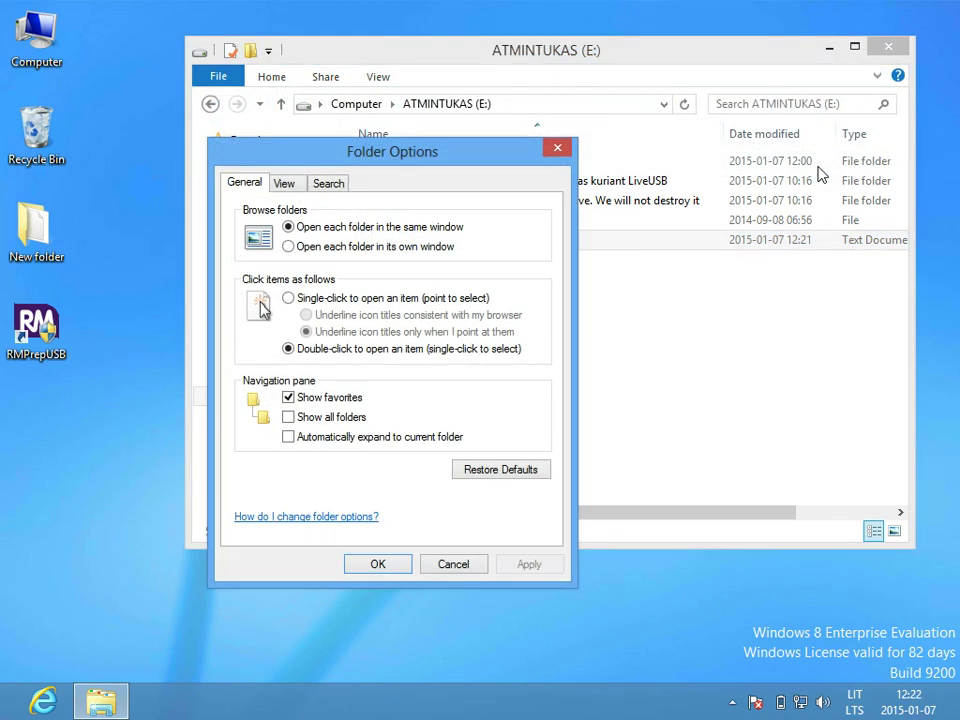
pyautogui.click(287, 185)
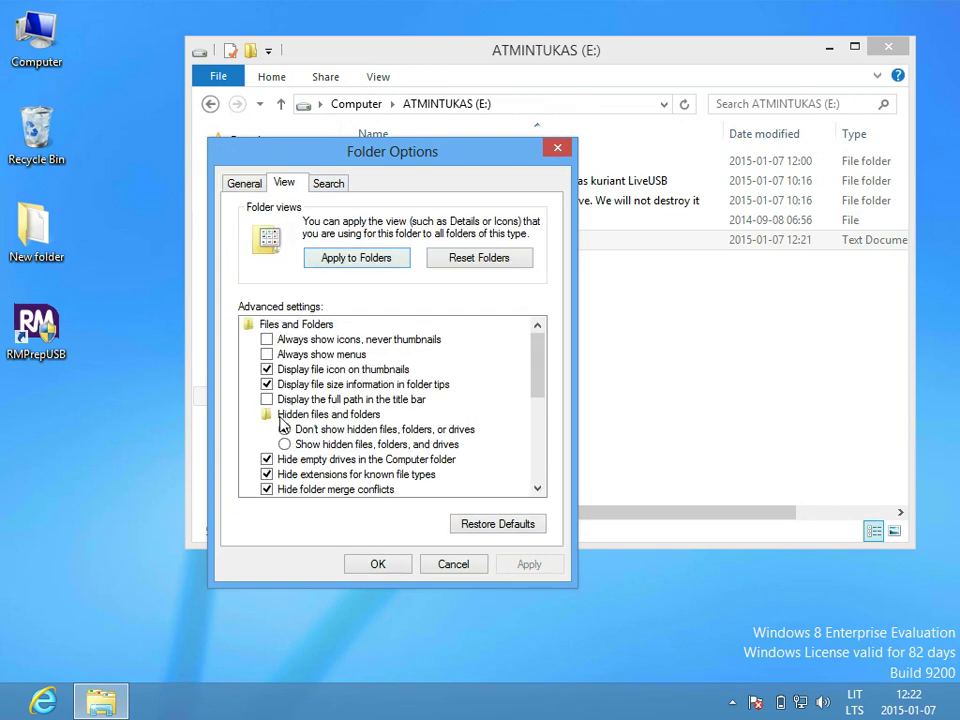
pyautogui.click(267, 475)
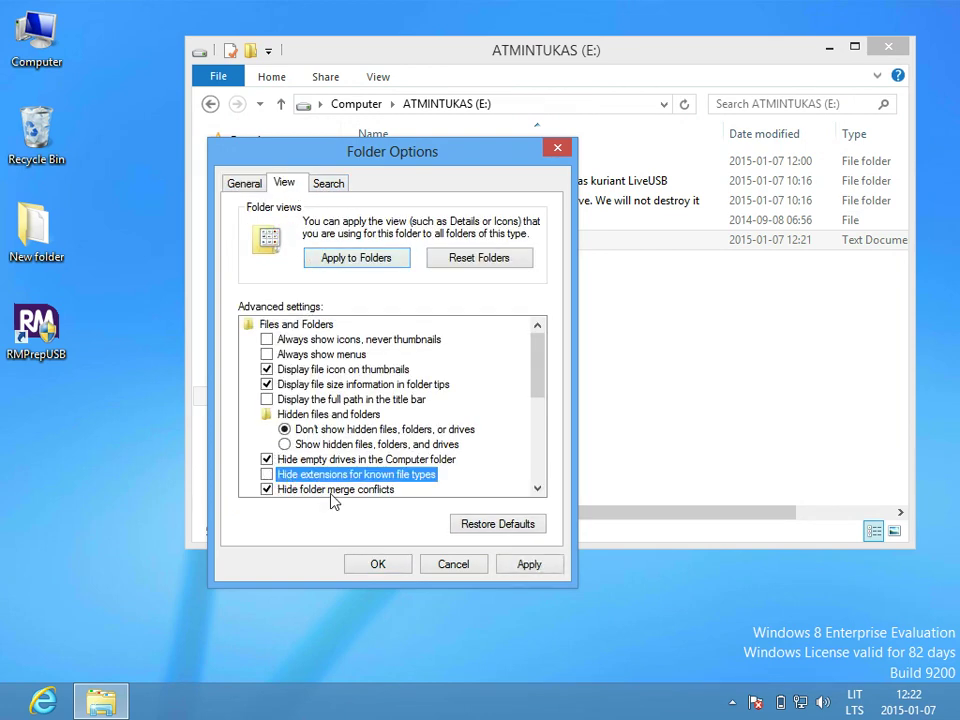
pyautogui.click(377, 564)
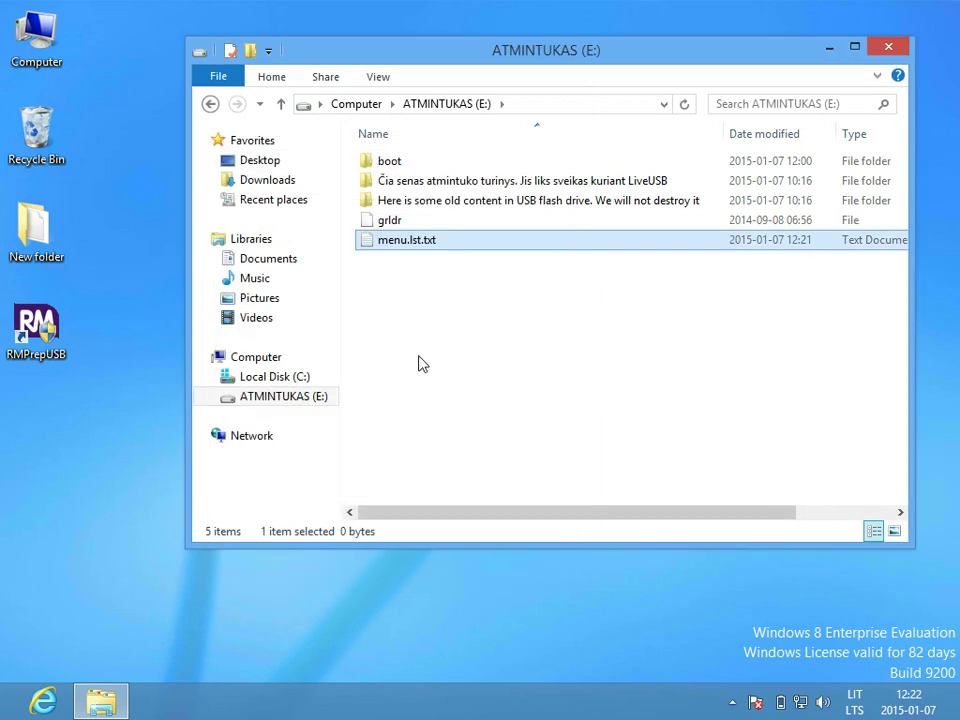
# Rename menu.lst.txt to menu.lst and accept the extension change.
pyautogui.click(421, 241)
pyautogui.click(443, 240)
pyautogui.press('BackSpace')
pyautogui.press('BackSpace')
pyautogui.press('BackSpace')
pyautogui.press('BackSpace')
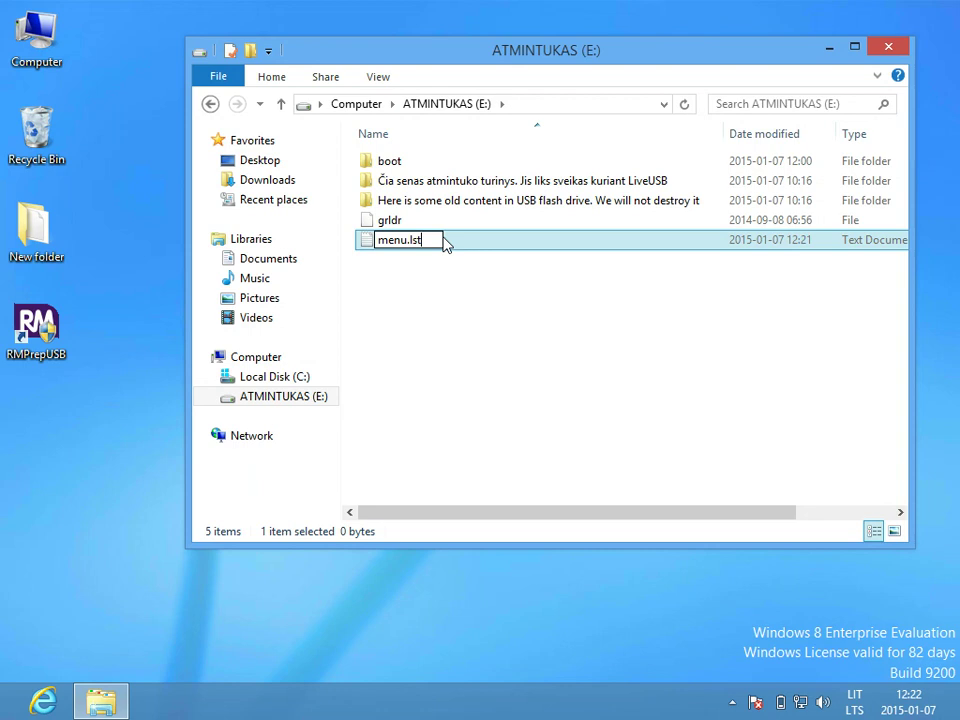
pyautogui.press('Return')
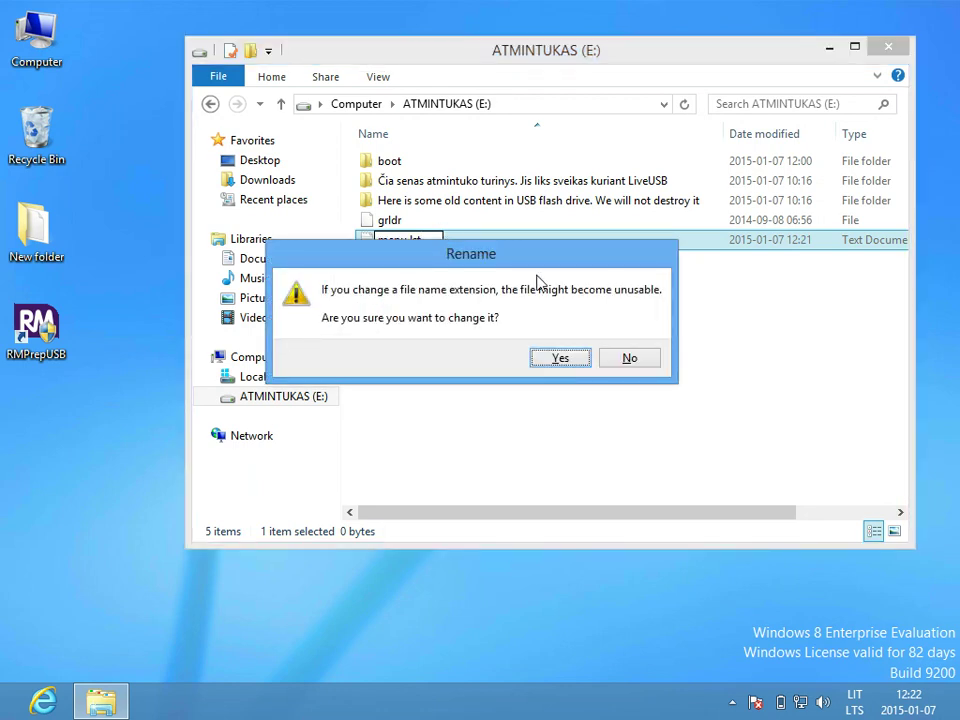
pyautogui.click(558, 357)
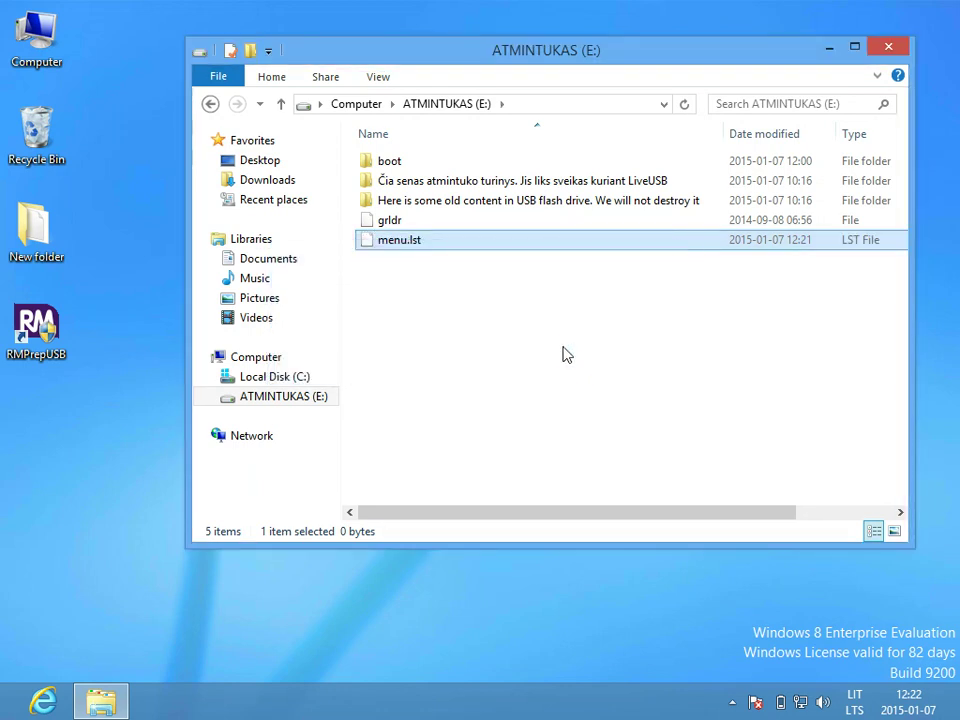
# Open menu.lst in Notepad and paste the copied grub4dos boot entry for openSUSE-13.2-KDE-Live-x86_64.iso with a timeout of 10.
pyautogui.click(535, 326)
pyautogui.doubleClick(480, 246)
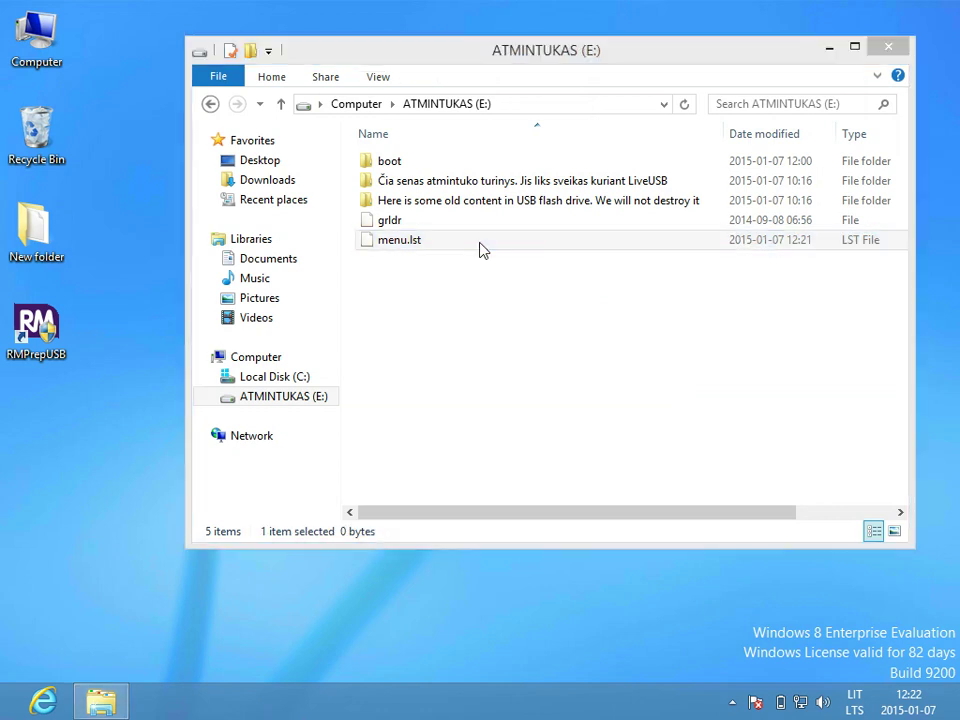
pyautogui.click(425, 266)
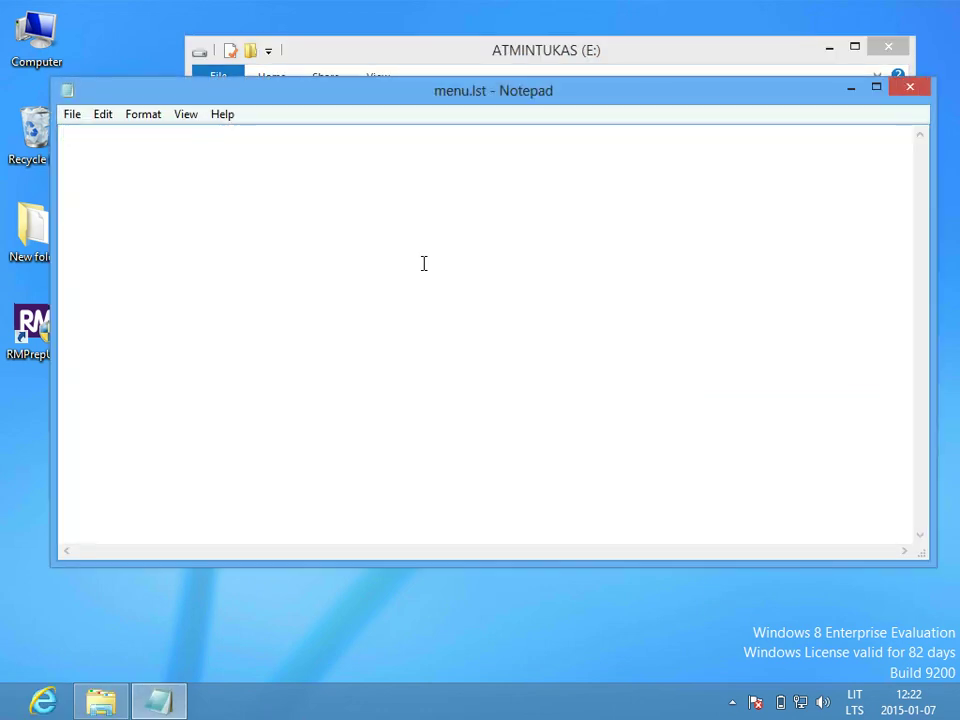
pyautogui.hotkey('ctrl', 'v')
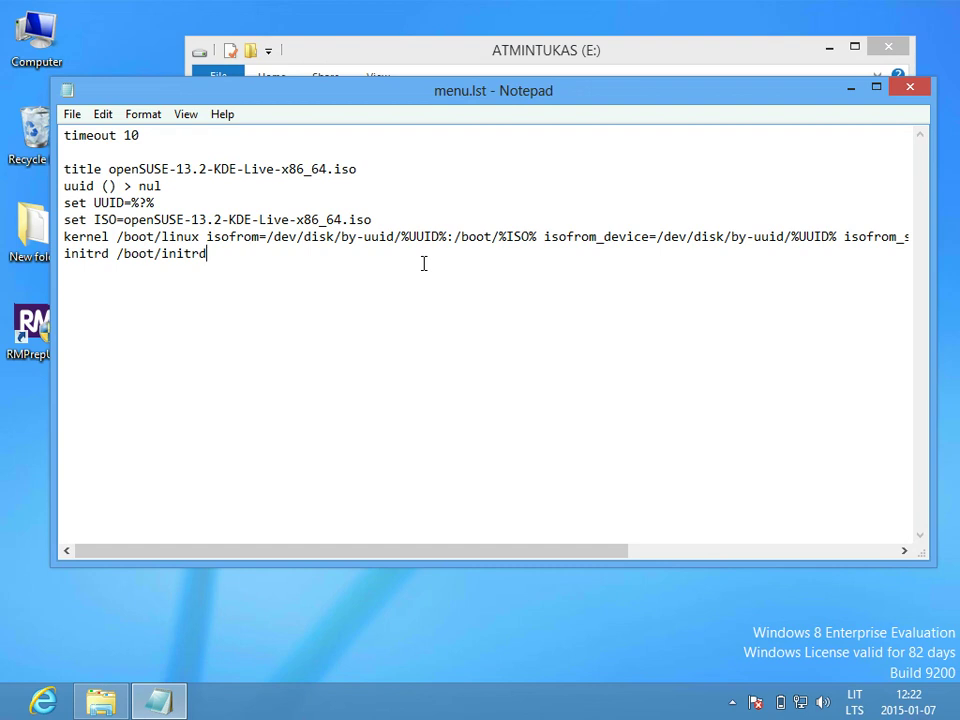
# Compare the ISO file name in the boot folder with the title and set ISO lines of menu.lst, then return to the drive's root.
pyautogui.moveTo(410, 95); pyautogui.dragTo(390, 345)
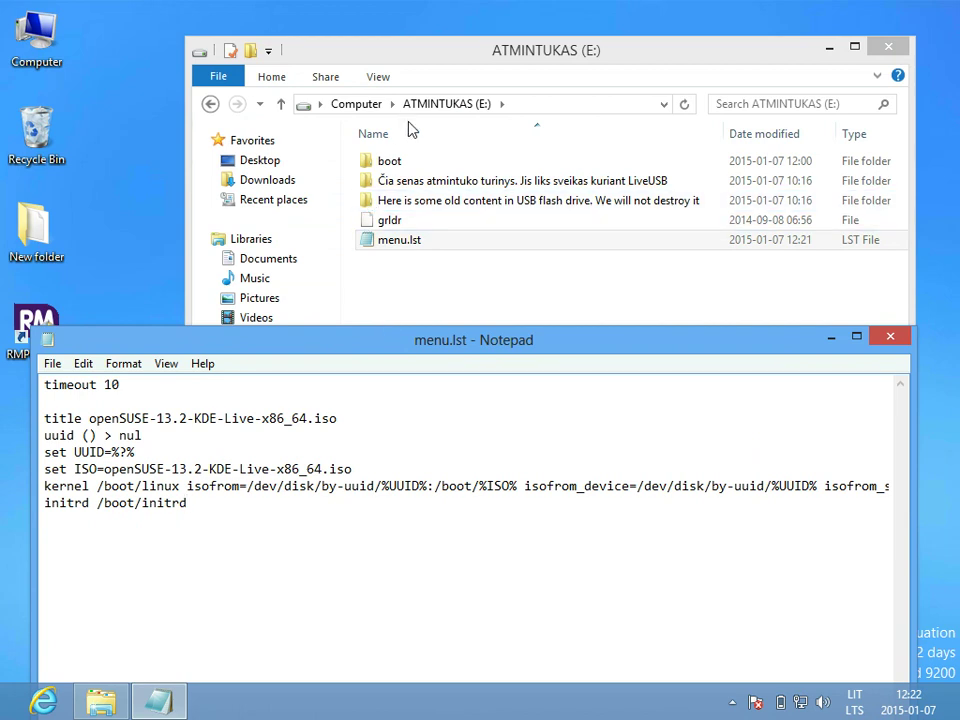
pyautogui.doubleClick(407, 166)
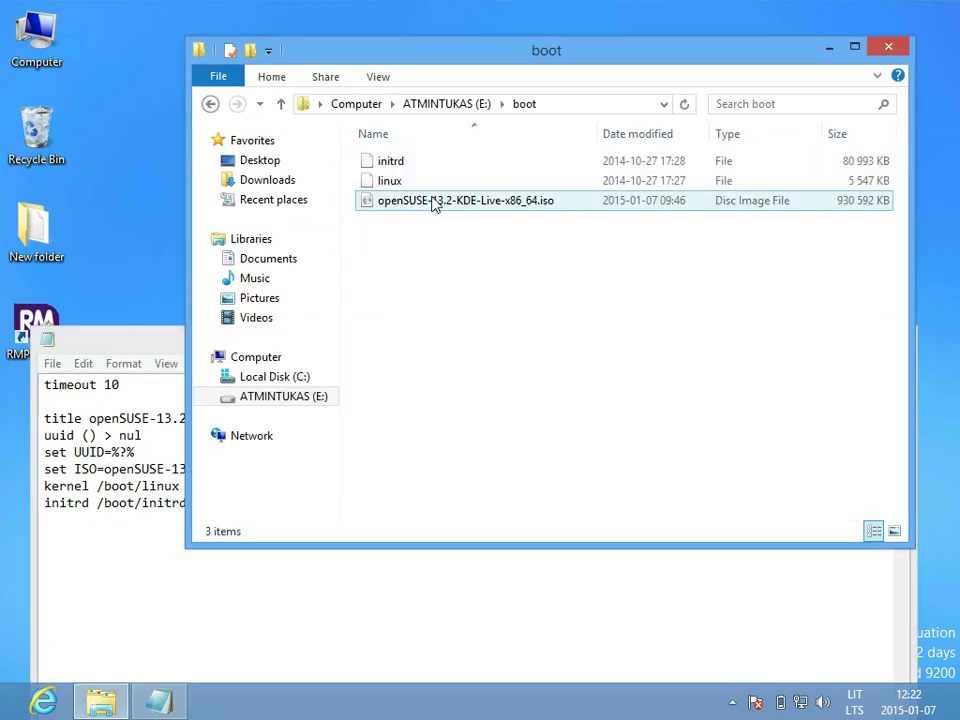
pyautogui.click(435, 202)
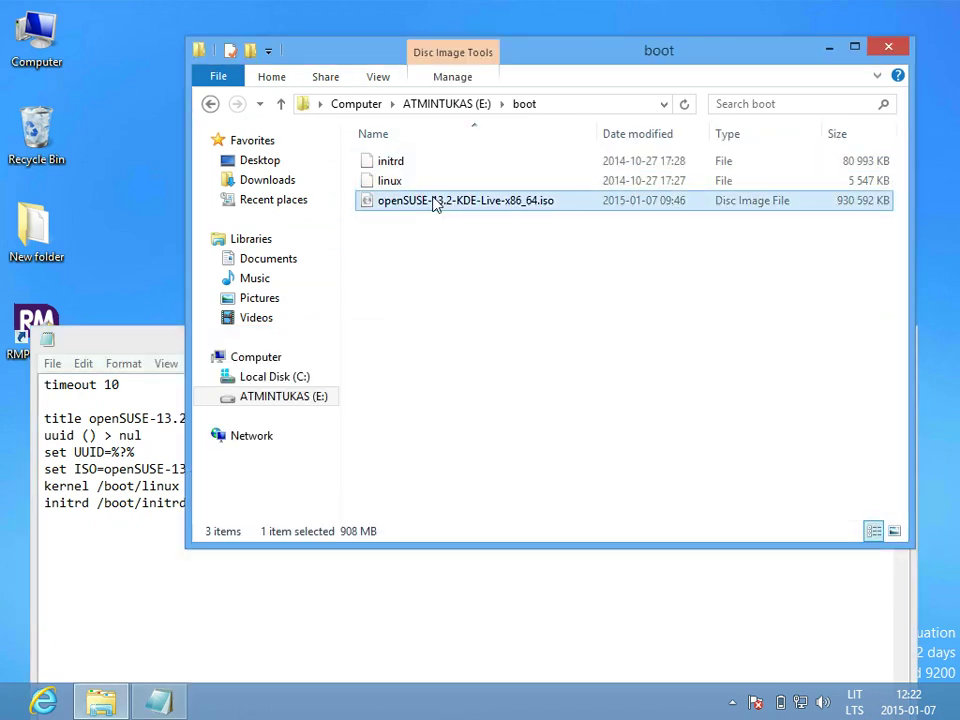
pyautogui.click(435, 202)
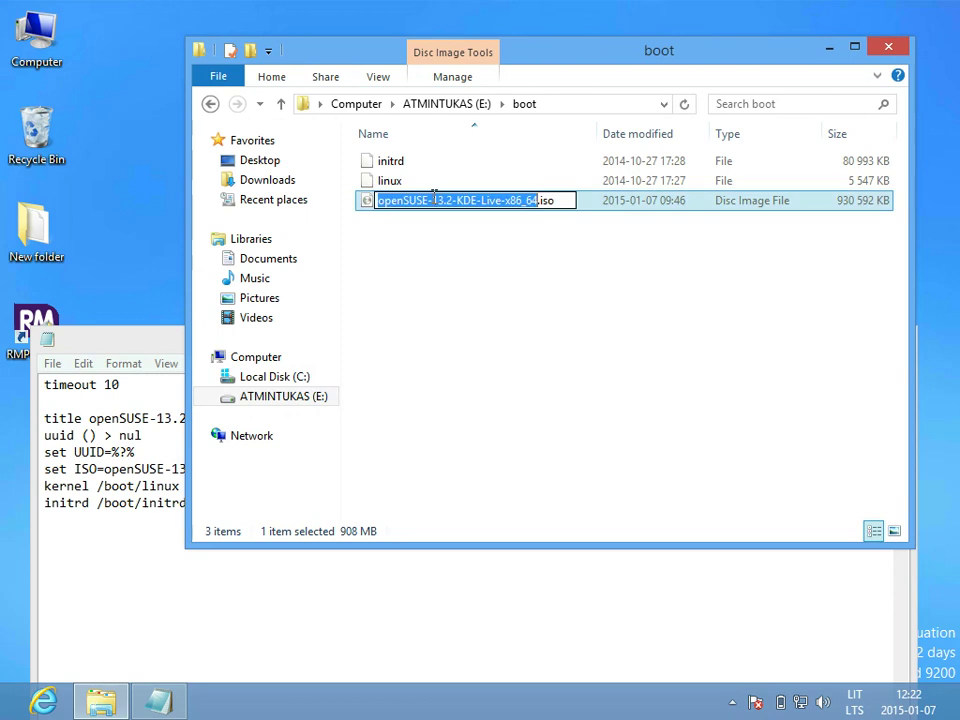
pyautogui.click(445, 383)
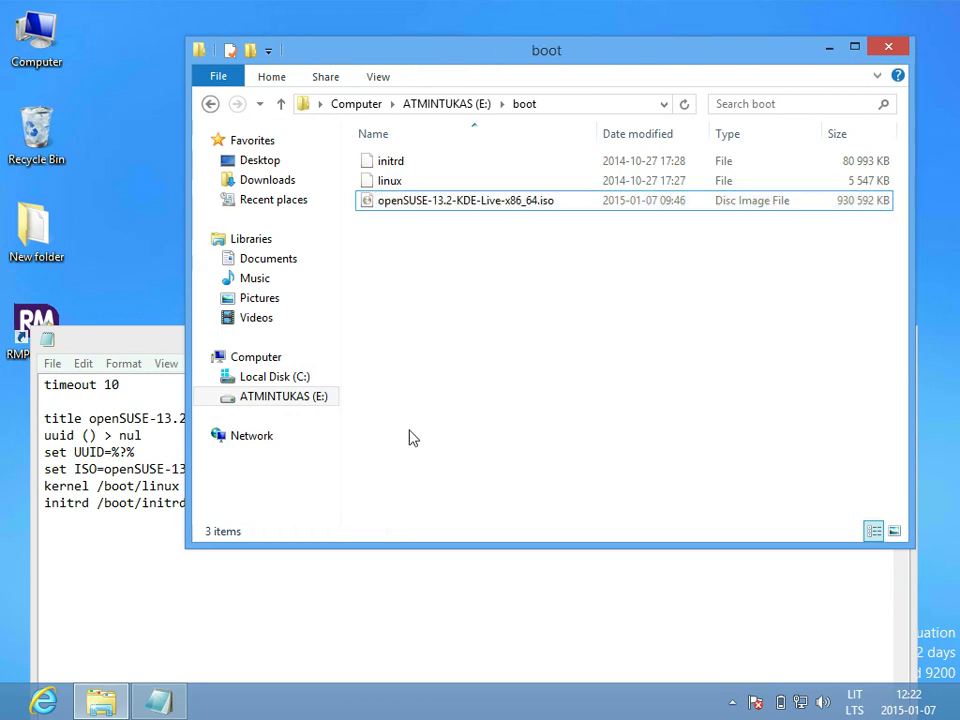
pyautogui.click(253, 628)
pyautogui.moveTo(89, 420); pyautogui.dragTo(307, 414)
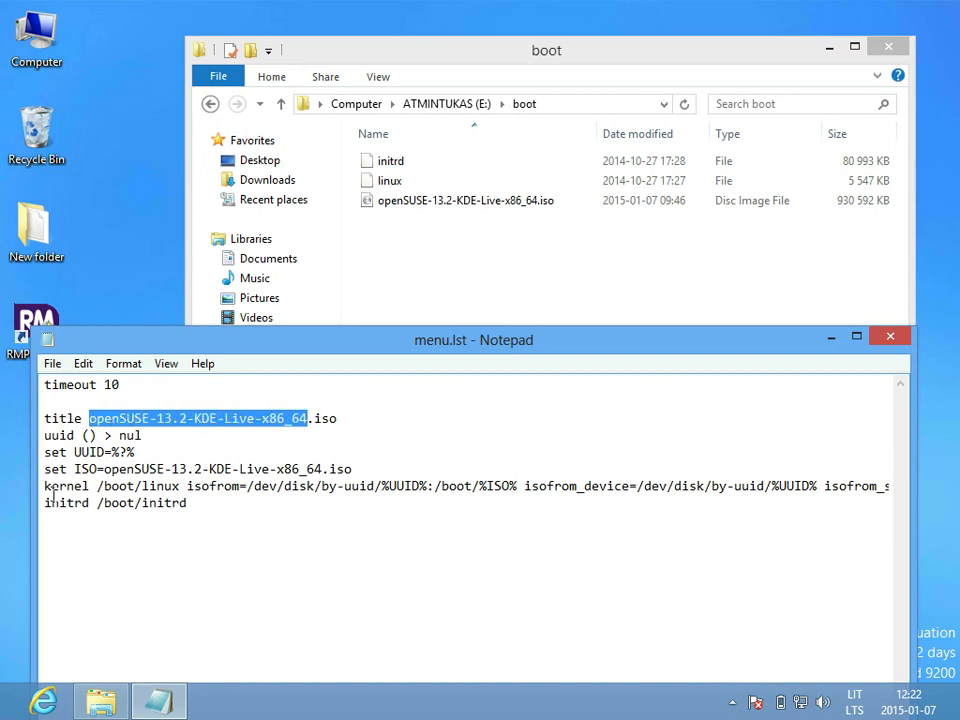
pyautogui.moveTo(105, 471); pyautogui.dragTo(324, 469)
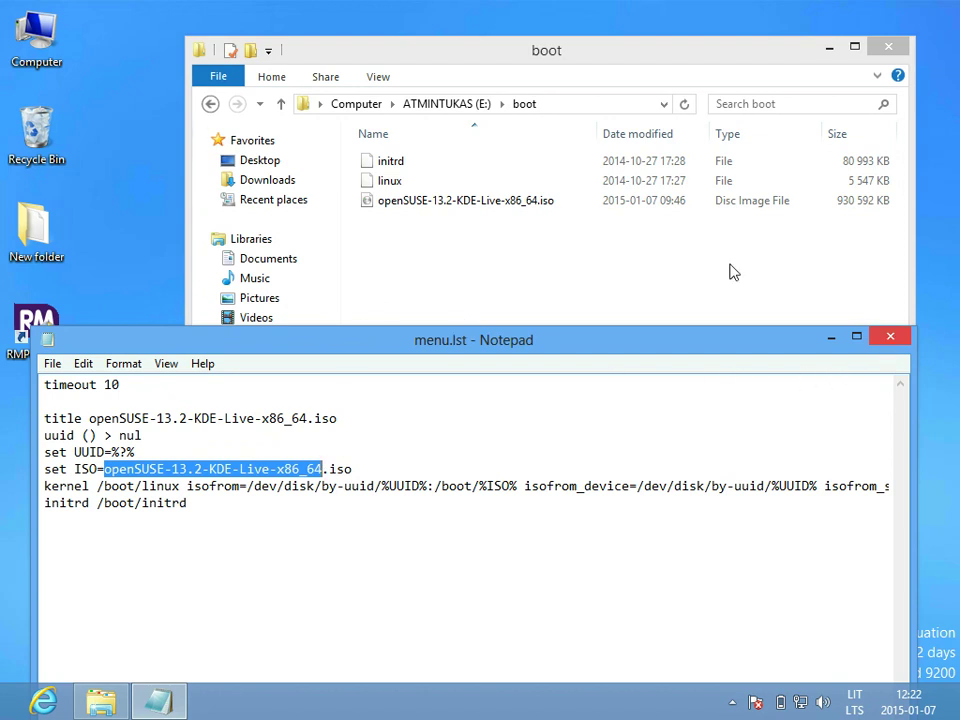
pyautogui.click(439, 105)
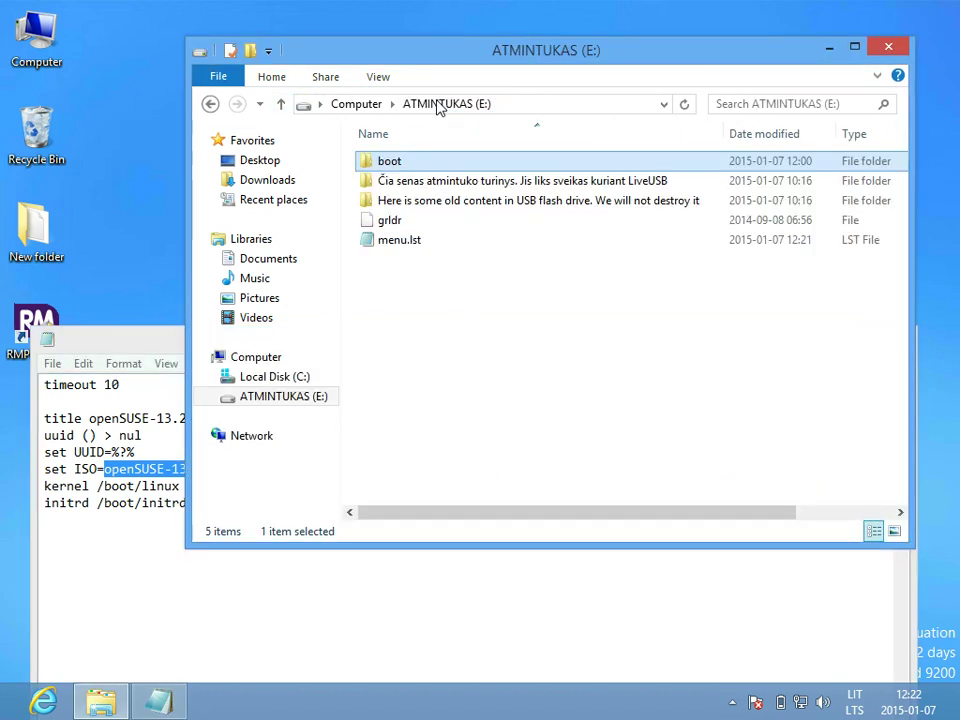
pyautogui.click(494, 320)
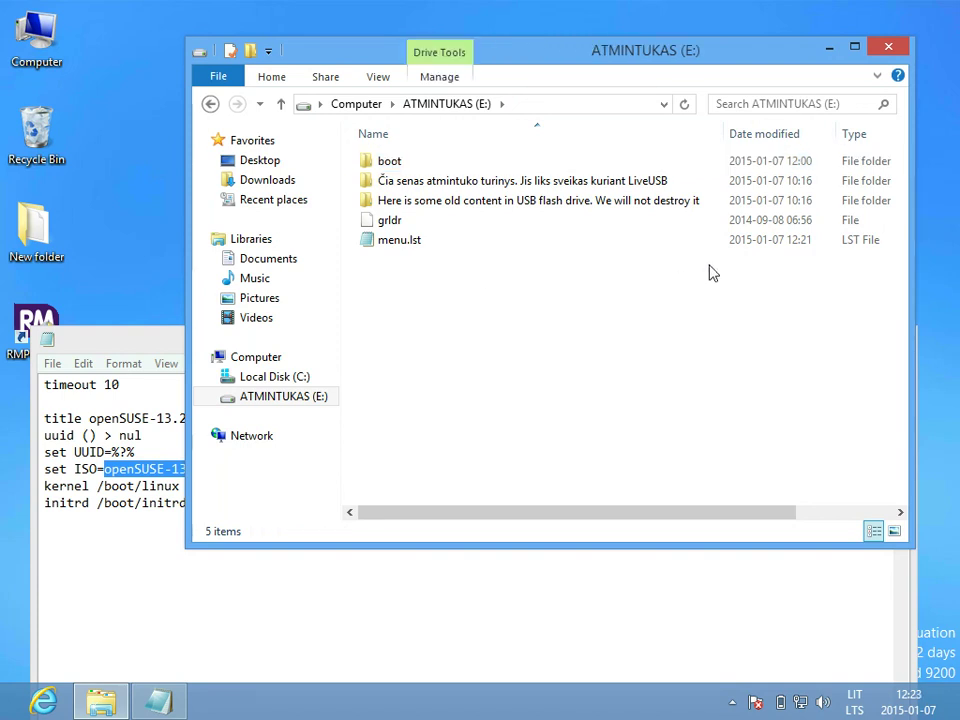
# Close the drive E: window and close menu.lst, saving its changes.
pyautogui.click(886, 44)
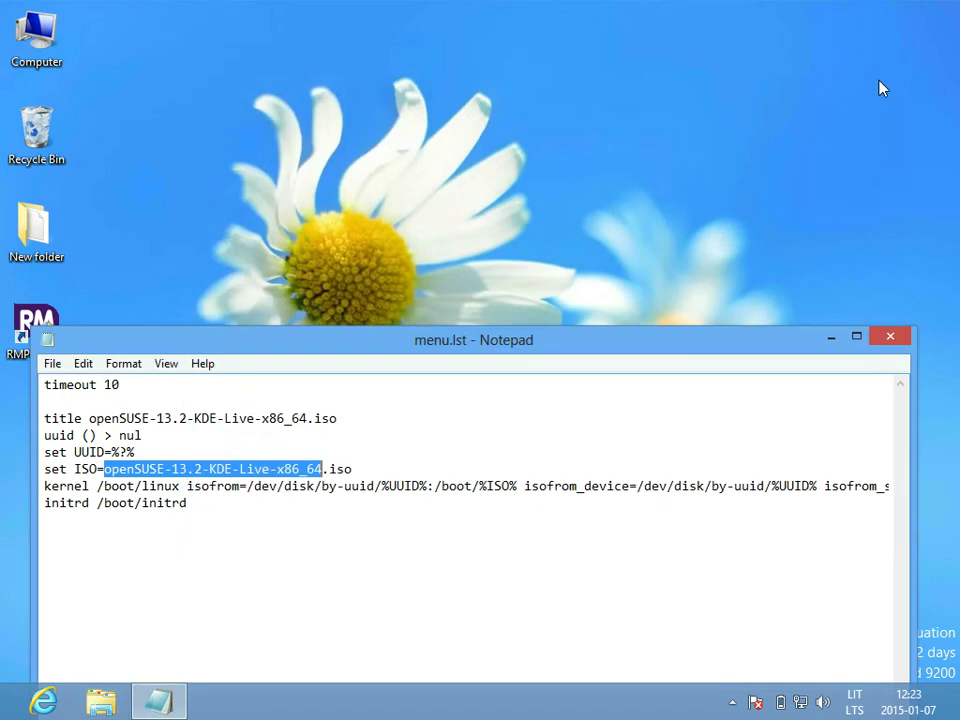
pyautogui.click(891, 336)
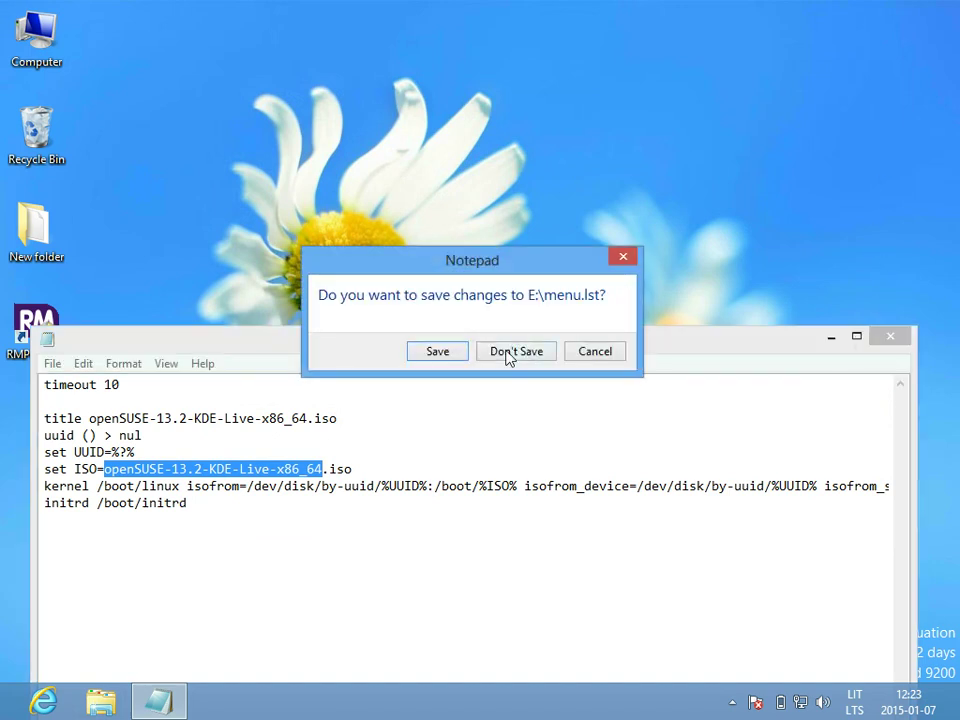
pyautogui.click(437, 352)
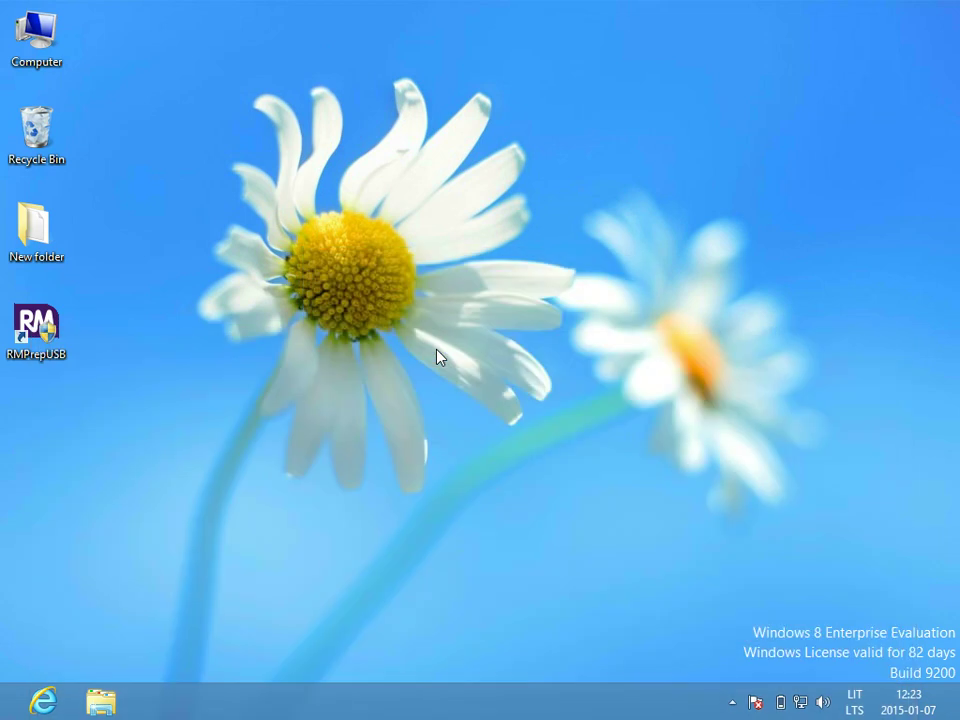